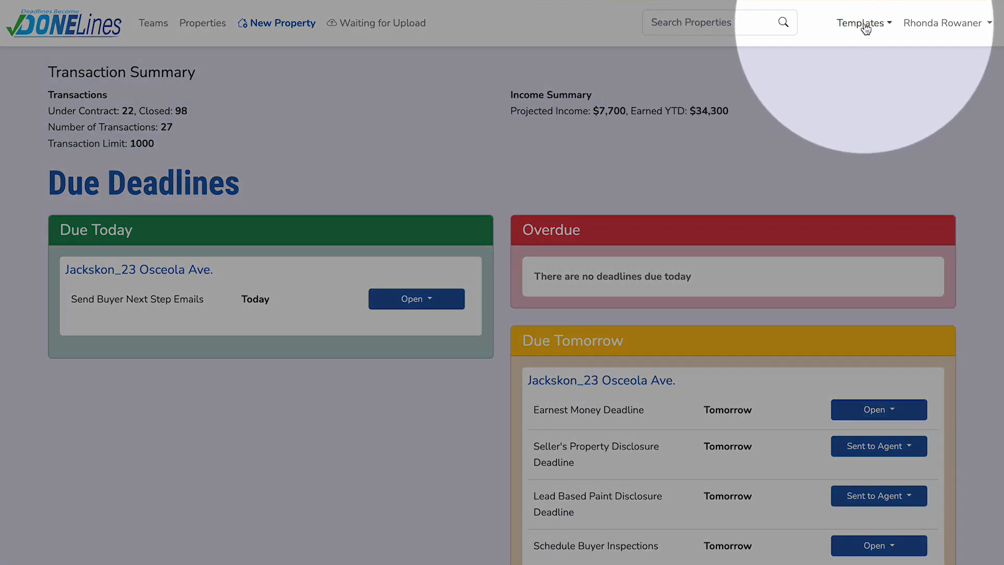
- Open the email templates and read through the preview of the Buyer Closing email
left_click(866, 25)
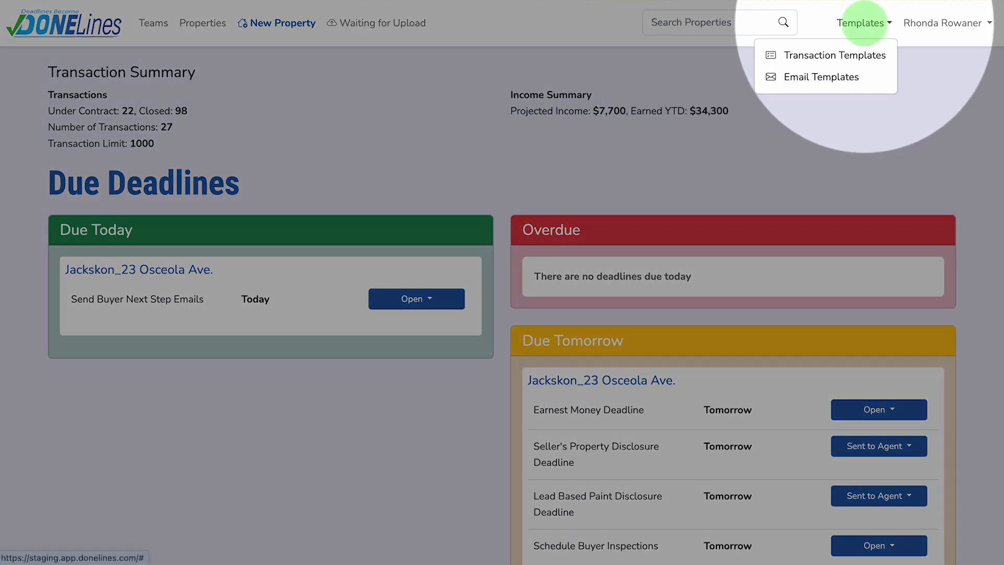
left_click(840, 78)
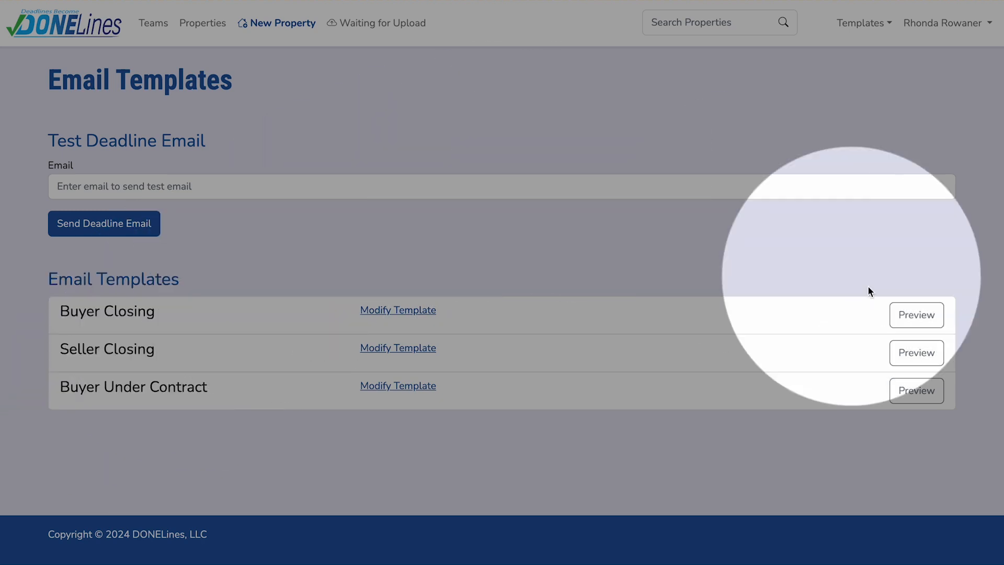
left_click(914, 314)
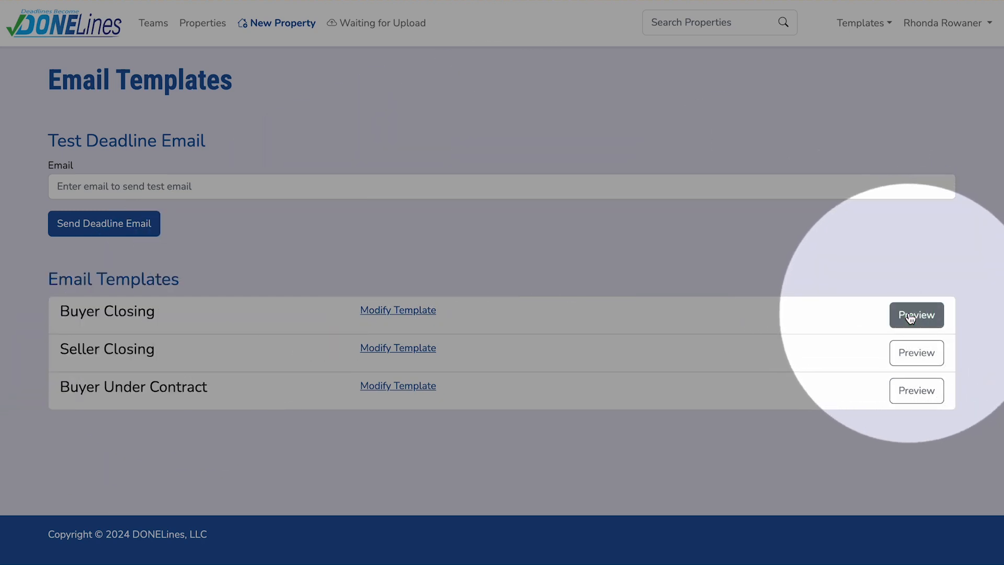
left_click(913, 314)
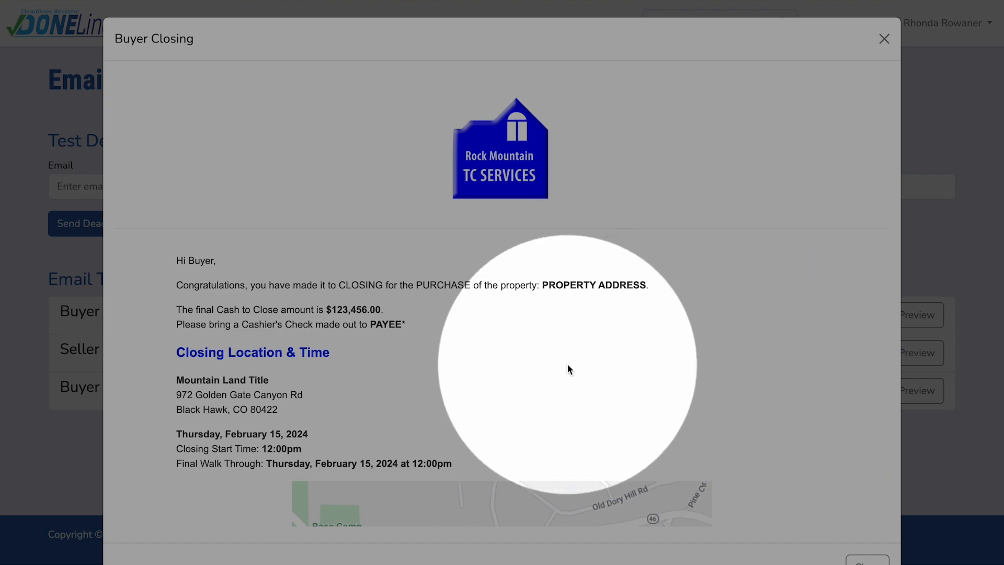
scroll(567, 363, "down", 3)
scroll(568, 366, "down", 7)
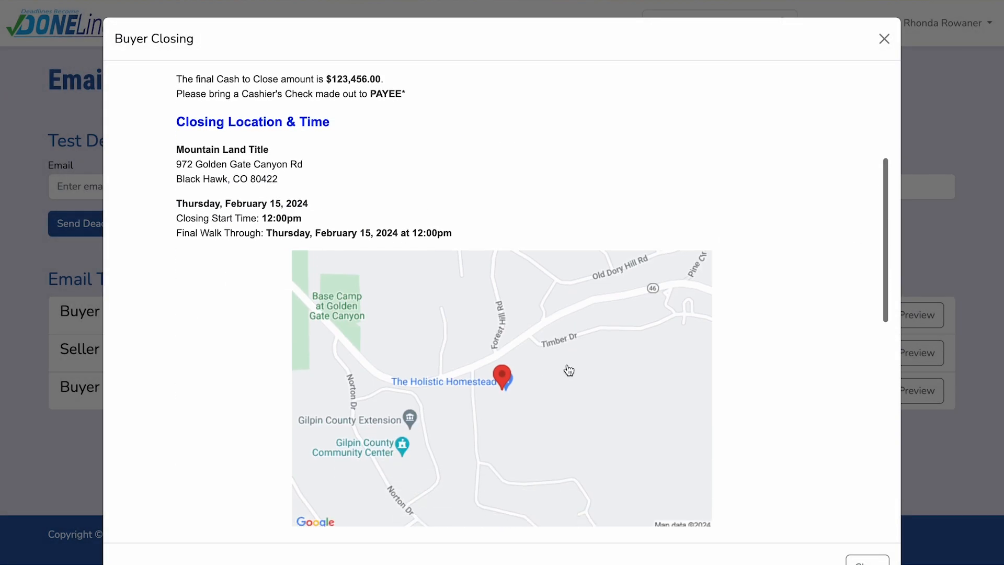
scroll(568, 368, "down", 2)
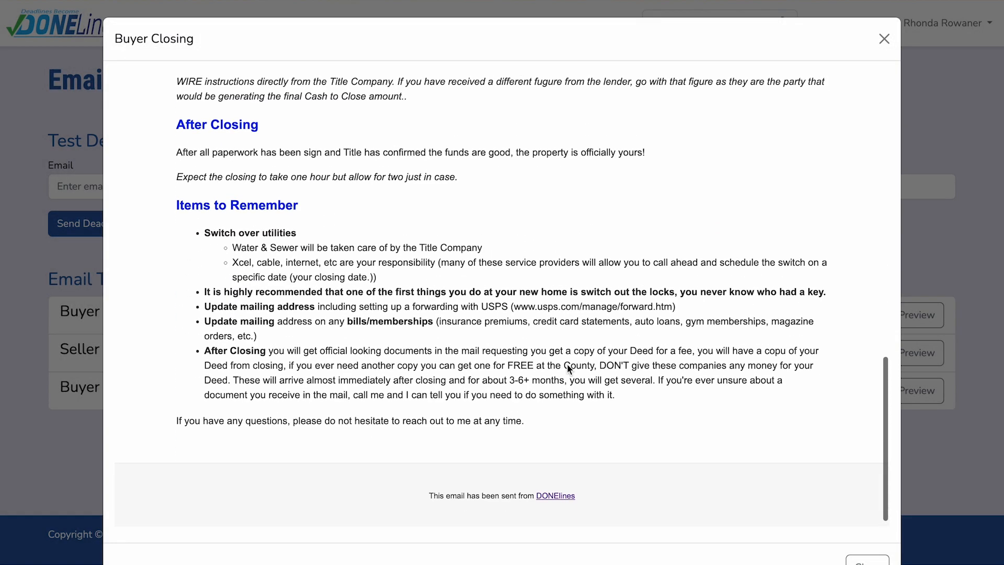
scroll(568, 368, "up", 6)
scroll(567, 363, "up", 5)
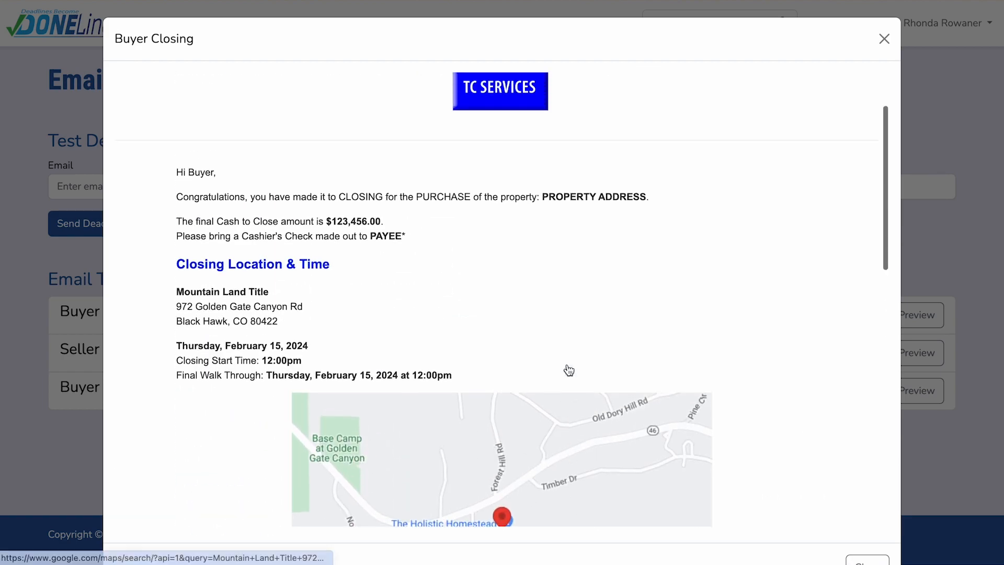
left_click(883, 38)
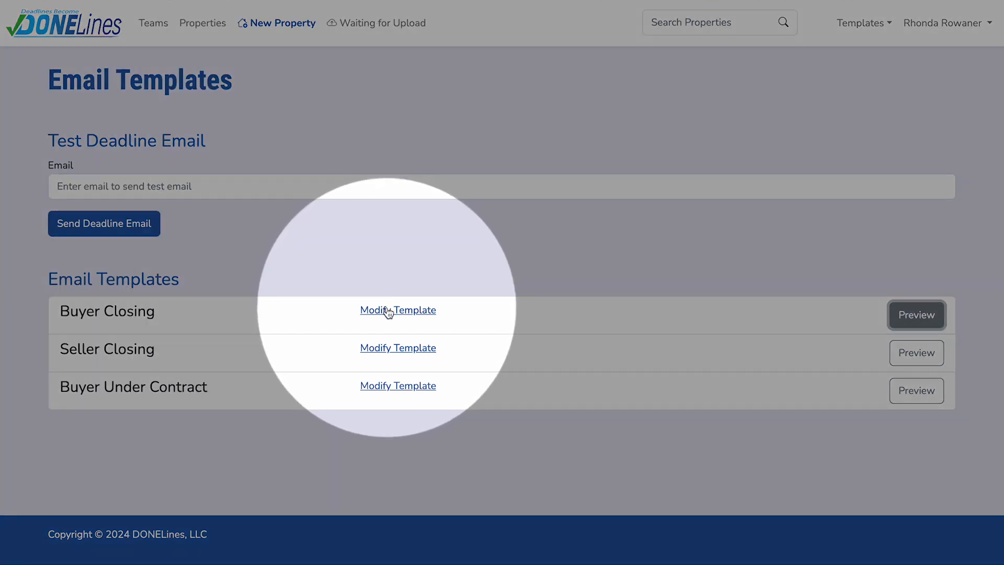
- Open the Buyer Closing email template for modification, review its editable closing instructions, and save the template
left_click(388, 311)
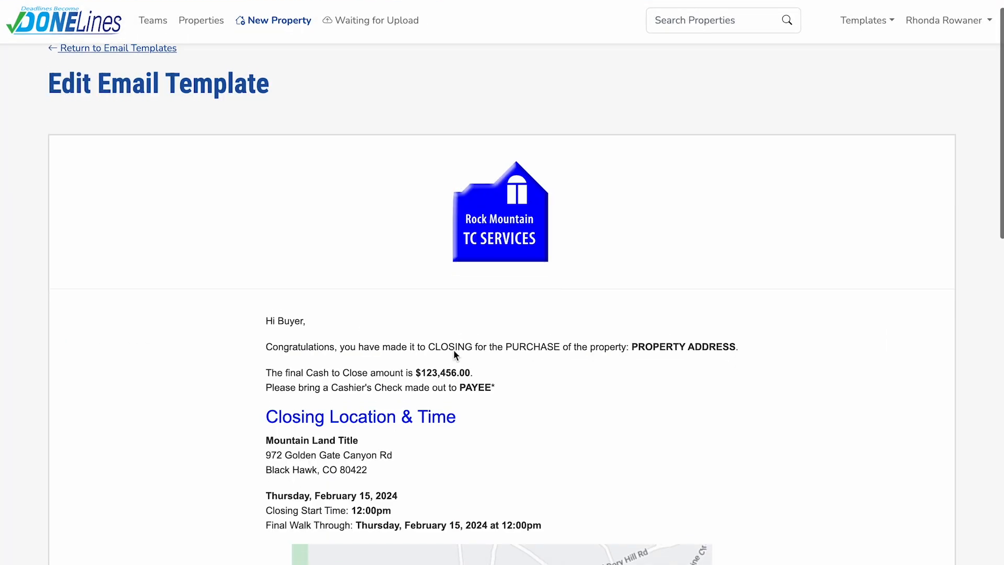
scroll(454, 350, "down", 1)
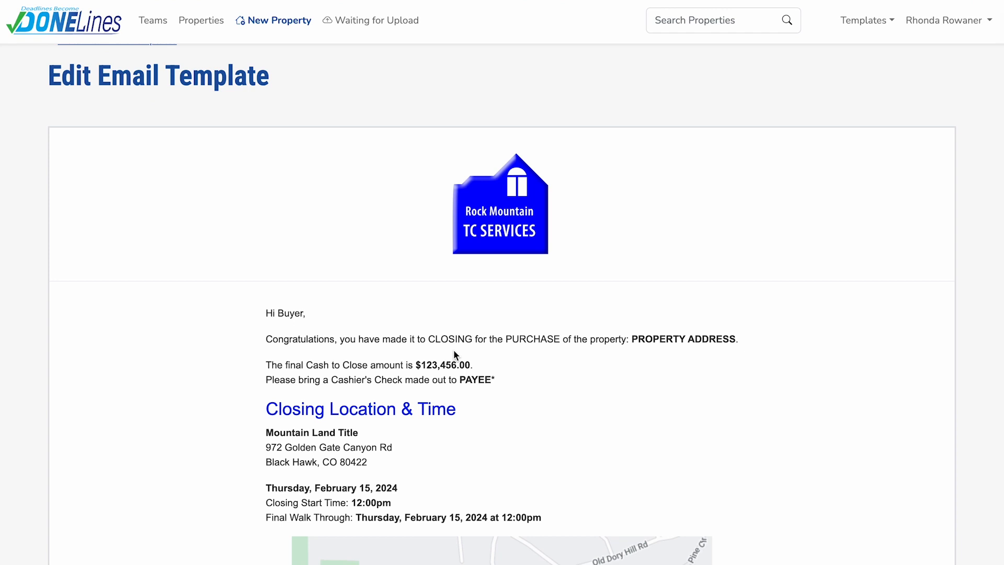
scroll(453, 354, "down", 1)
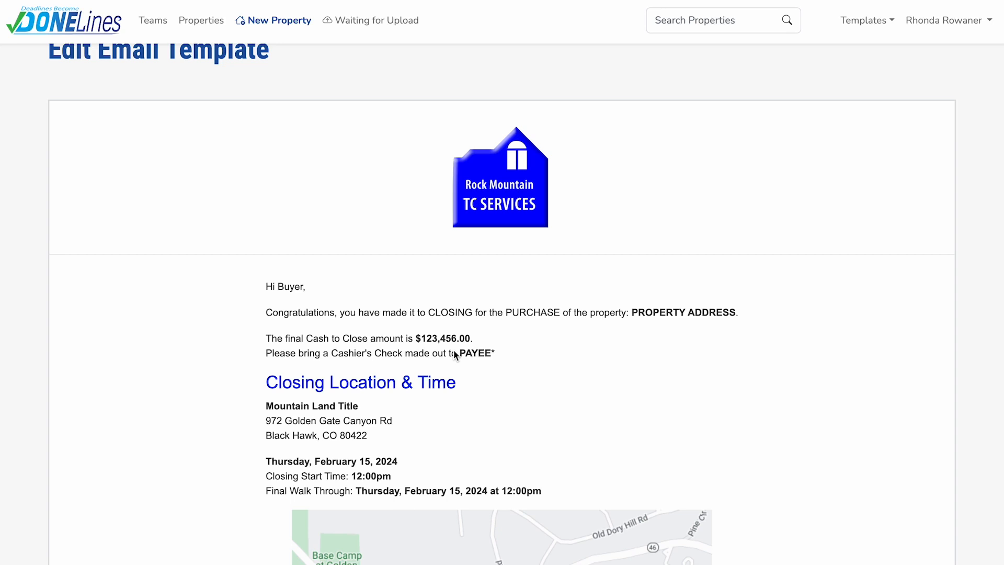
scroll(454, 354, "down", 10)
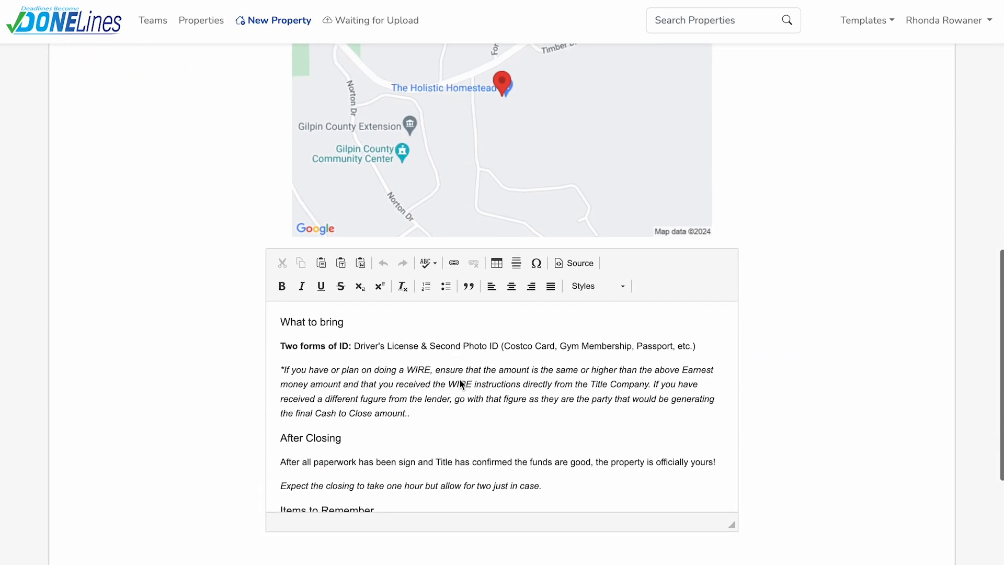
scroll(460, 413, "down", 1)
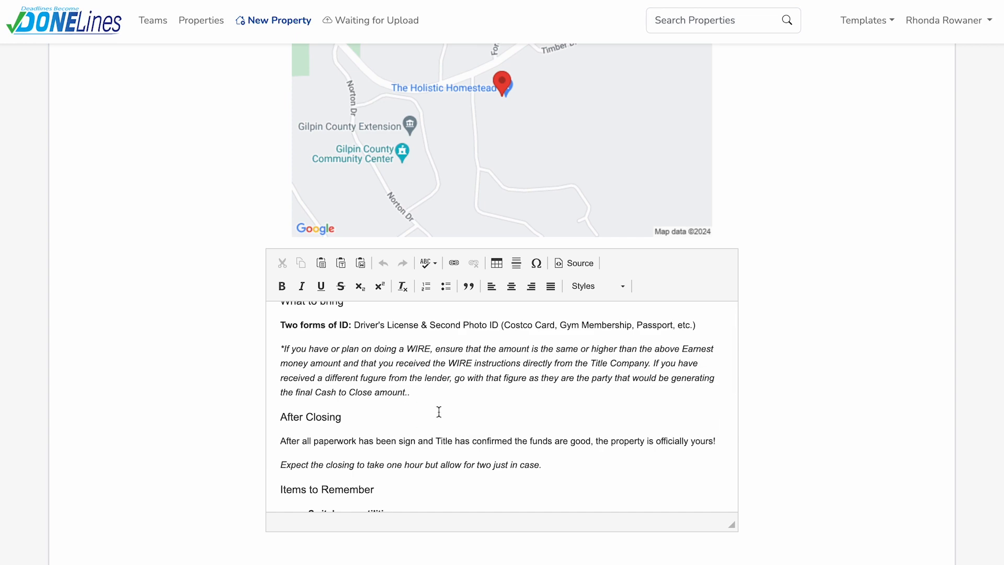
left_click(438, 411)
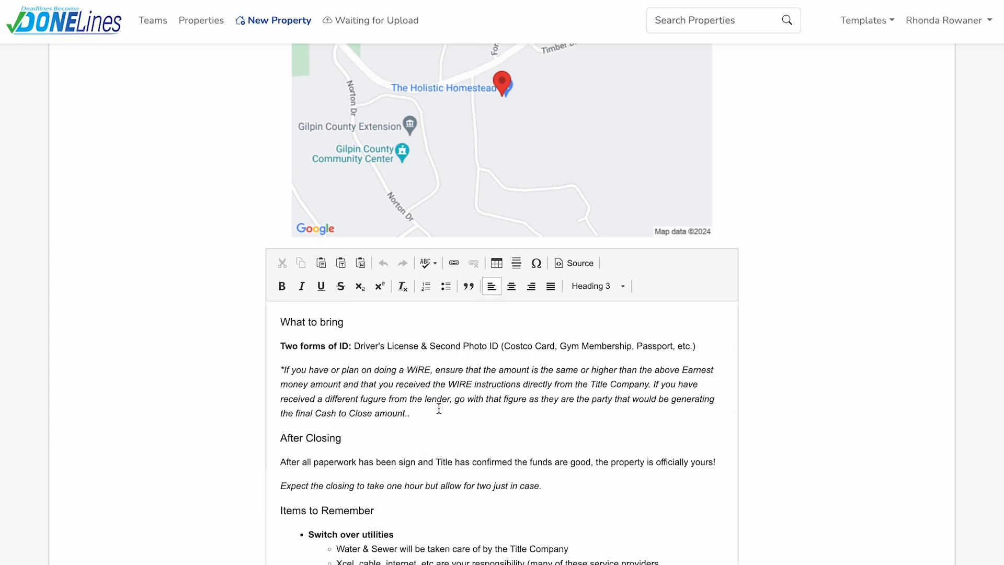
scroll(439, 408, "down", 9)
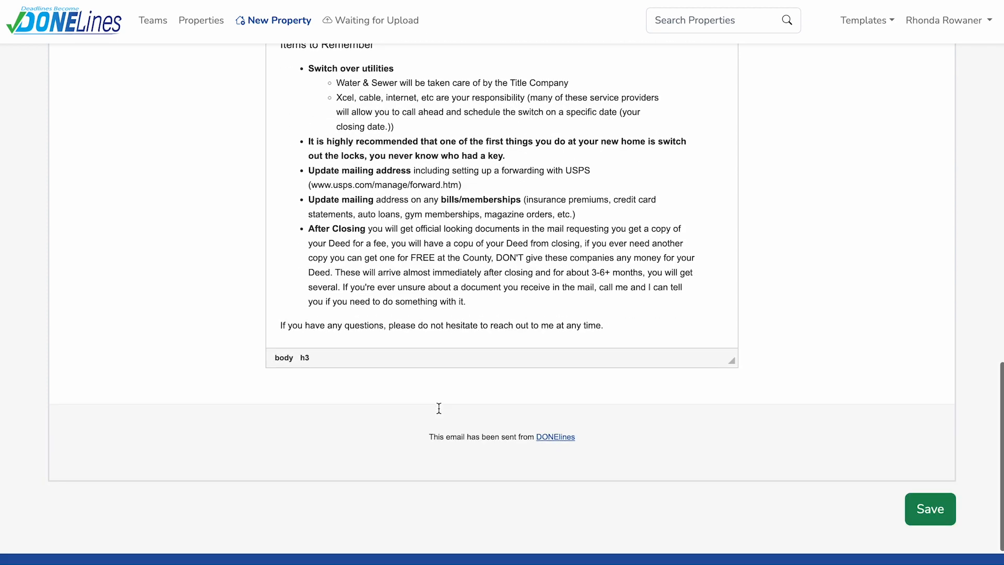
left_click(930, 507)
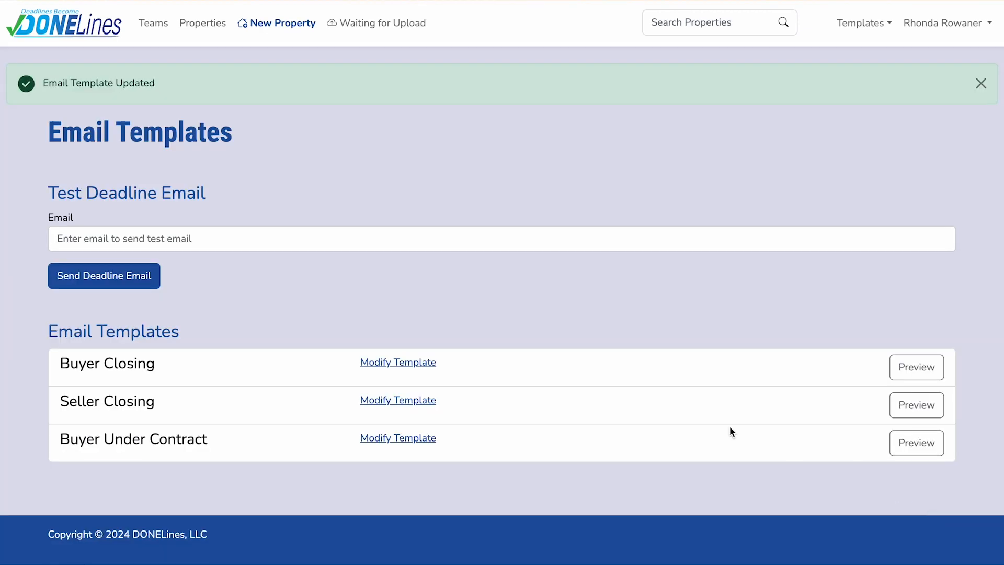
- Open the Buyer Under Contract template for modification, review its earnest money, inspection and insurance sections, and save it
left_click(399, 439)
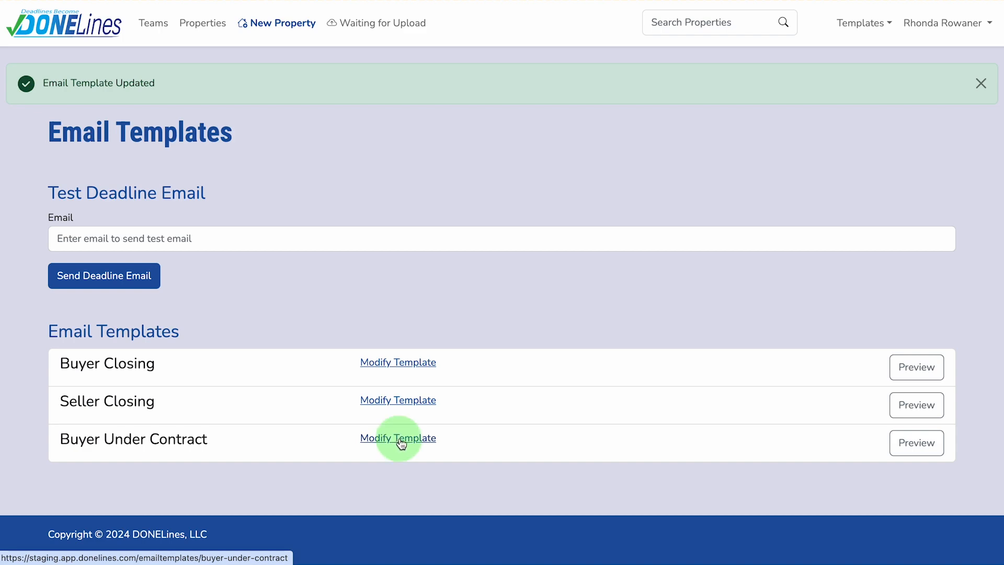
scroll(401, 443, "down", 3)
scroll(401, 443, "down", 12)
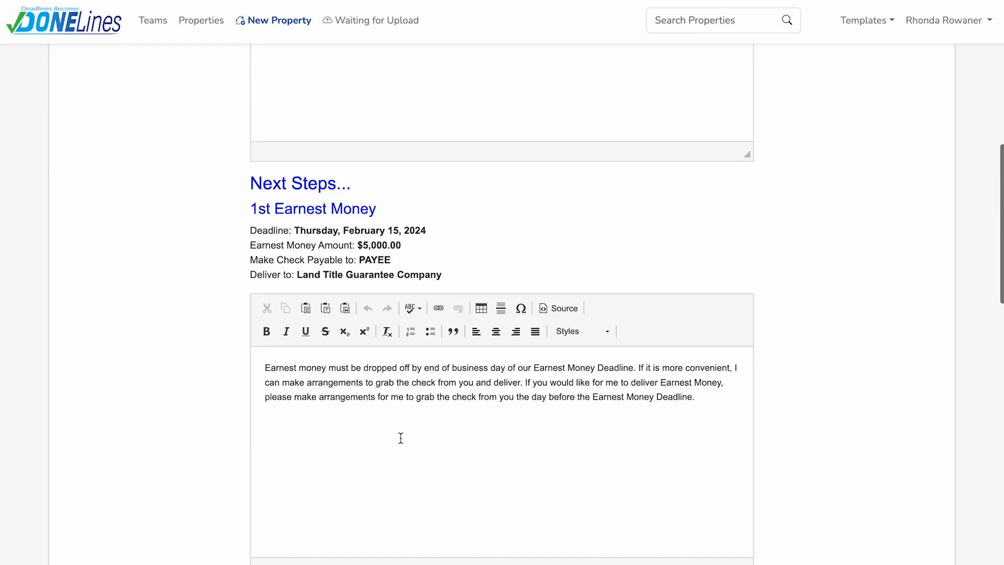
scroll(401, 442, "down", 5)
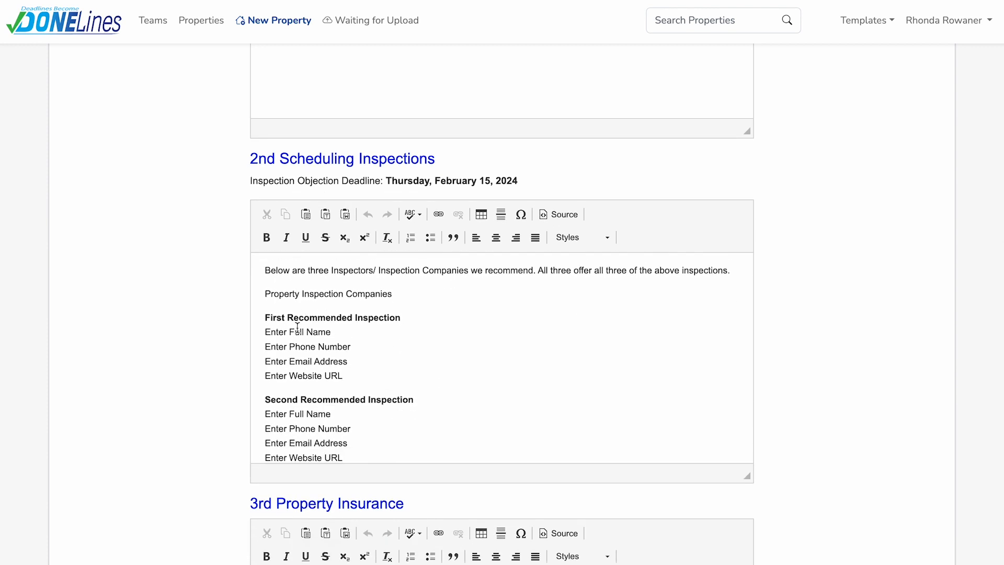
scroll(297, 328, "down", 3)
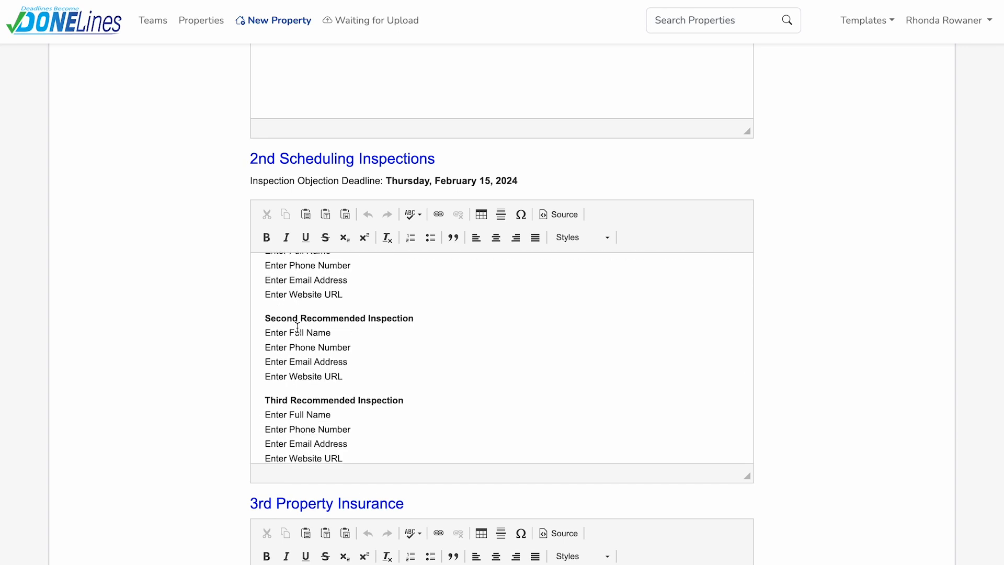
scroll(297, 328, "up", 2)
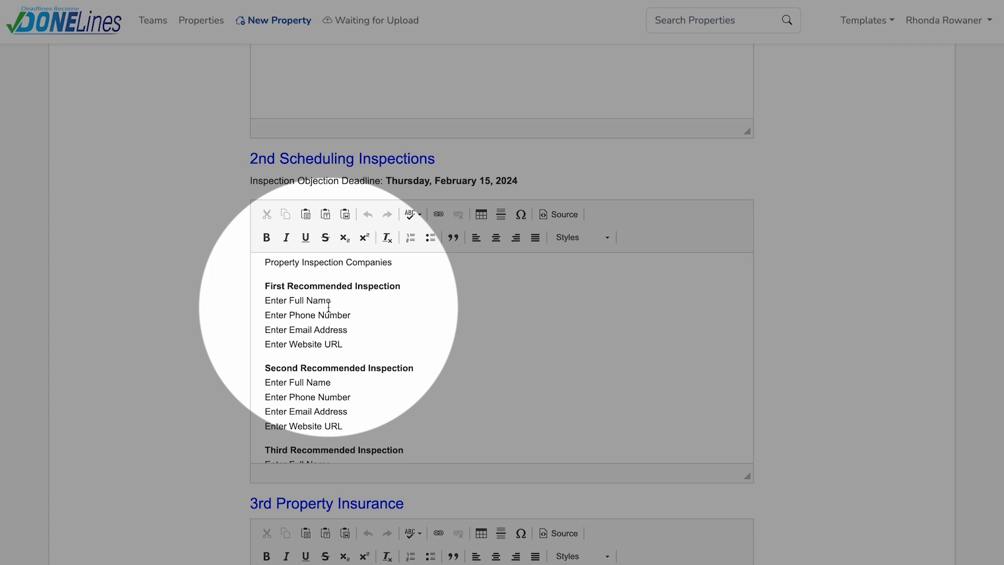
scroll(329, 307, "down", 2)
scroll(804, 345, "down", 9)
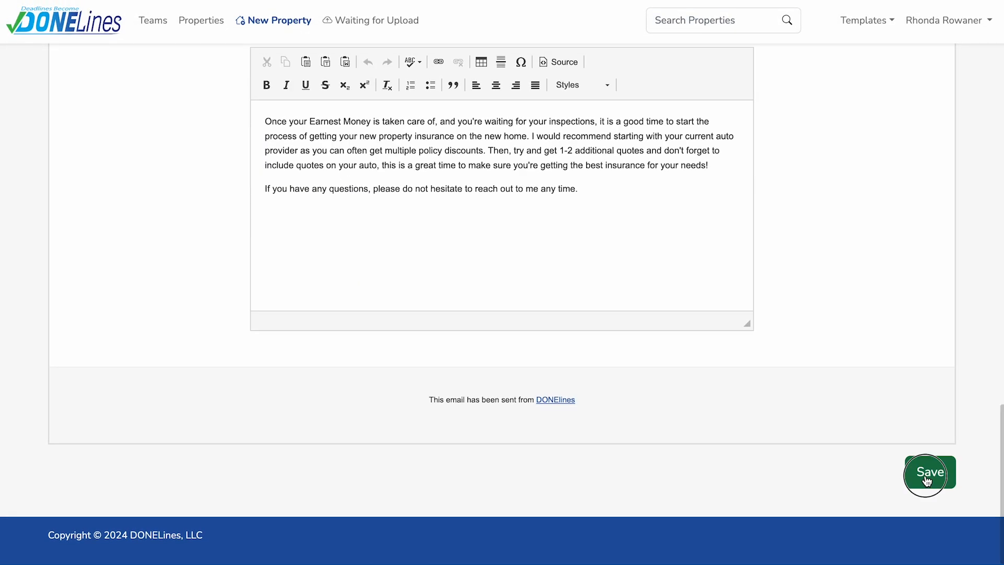
left_click(927, 480)
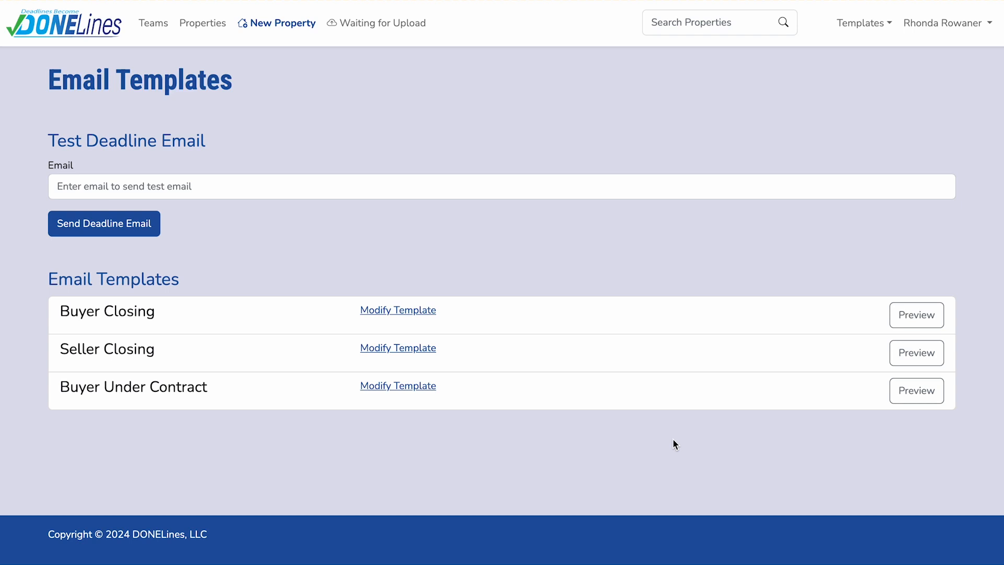
- Return to the dashboard and open the property with a deadline due today at its Next Step Email details
left_click(77, 39)
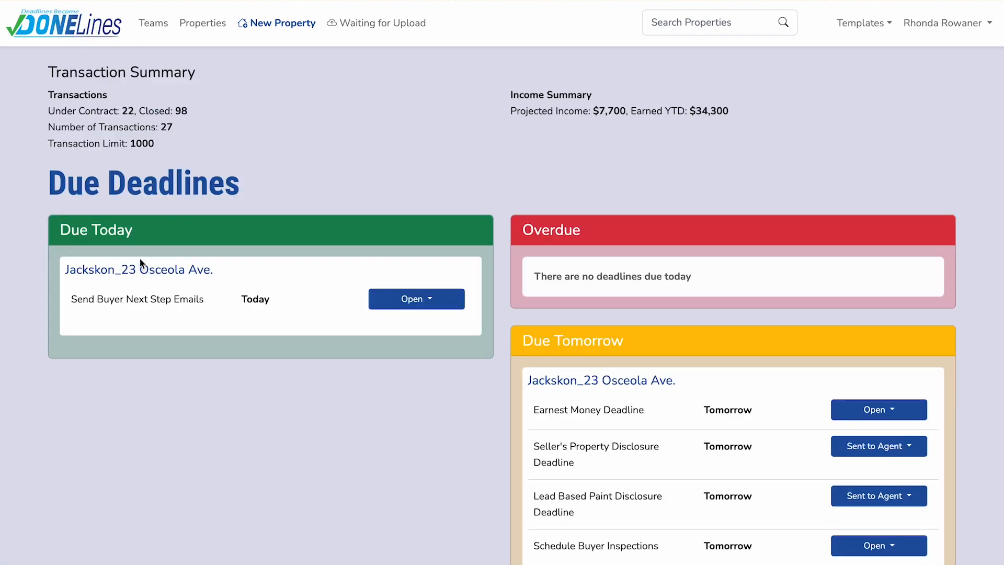
left_click(138, 272)
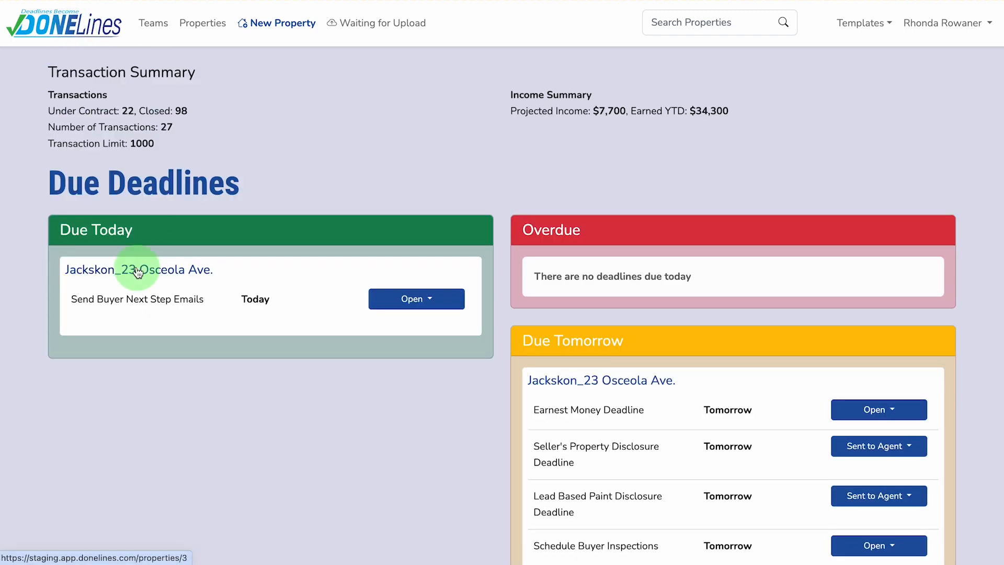
scroll(469, 327, "down", 10)
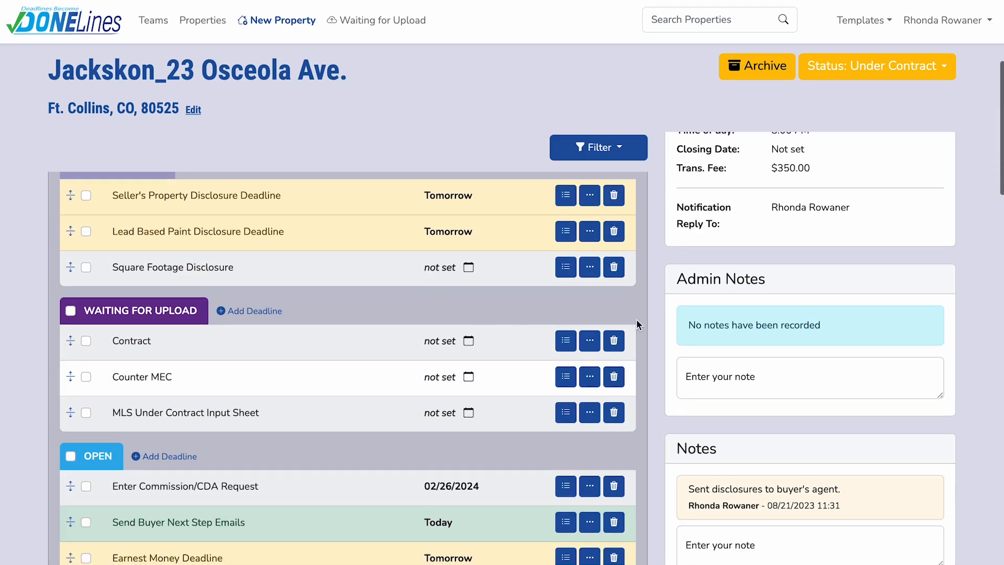
scroll(776, 370, "down", 10)
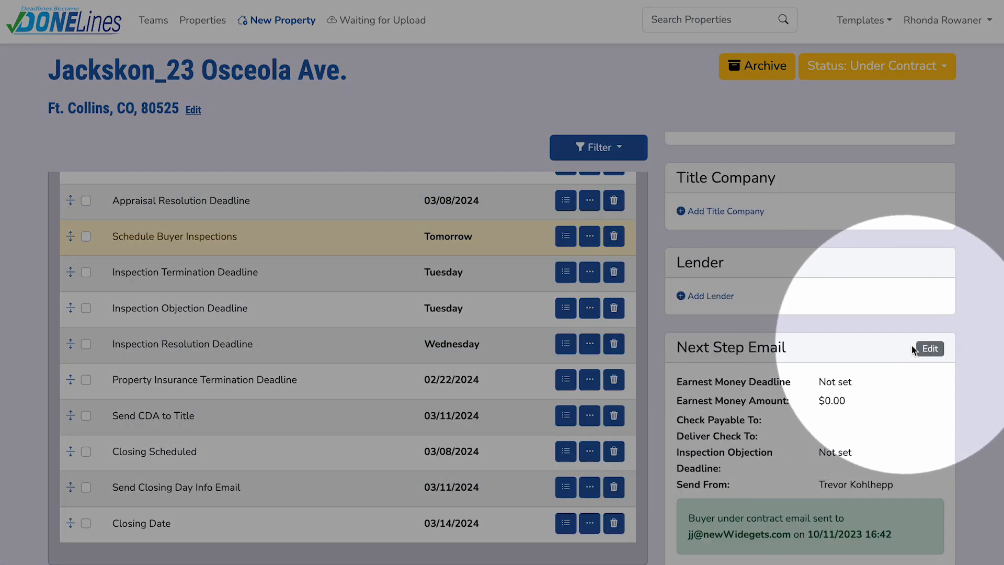
- In the Next Step Email details, set the earnest money deadline to 02/16/2024 and the amount to $5000
left_click(930, 350)
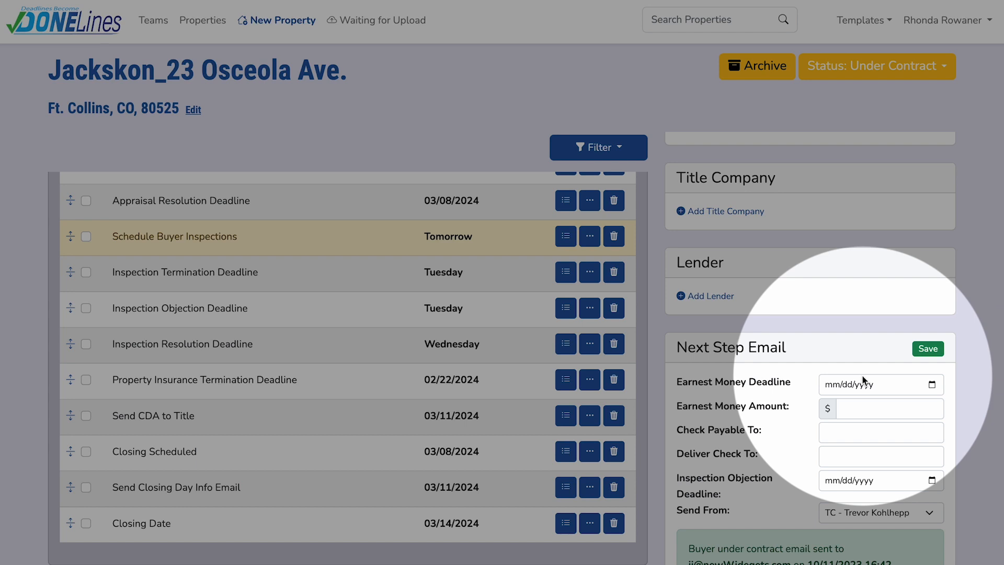
left_click(932, 384)
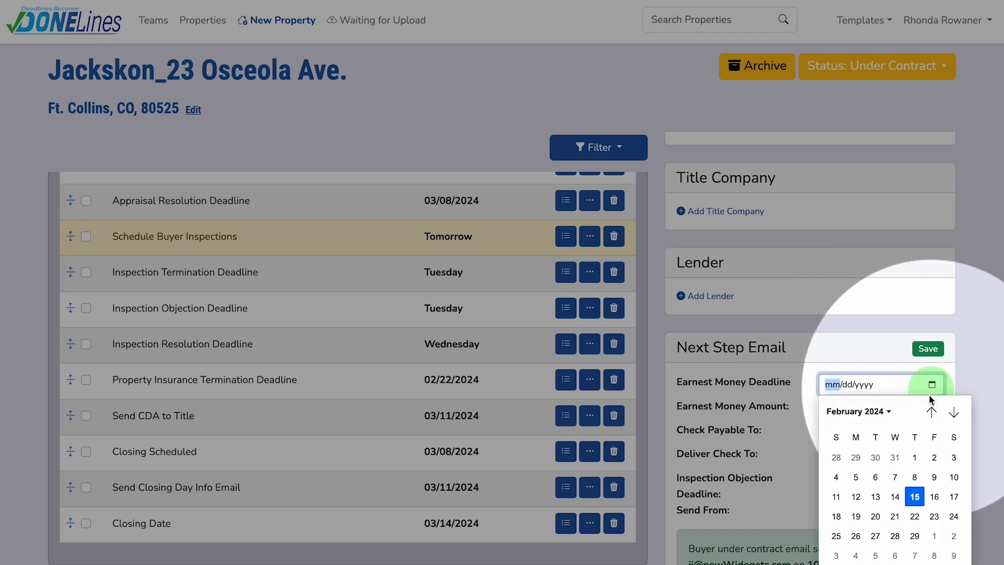
left_click(934, 497)
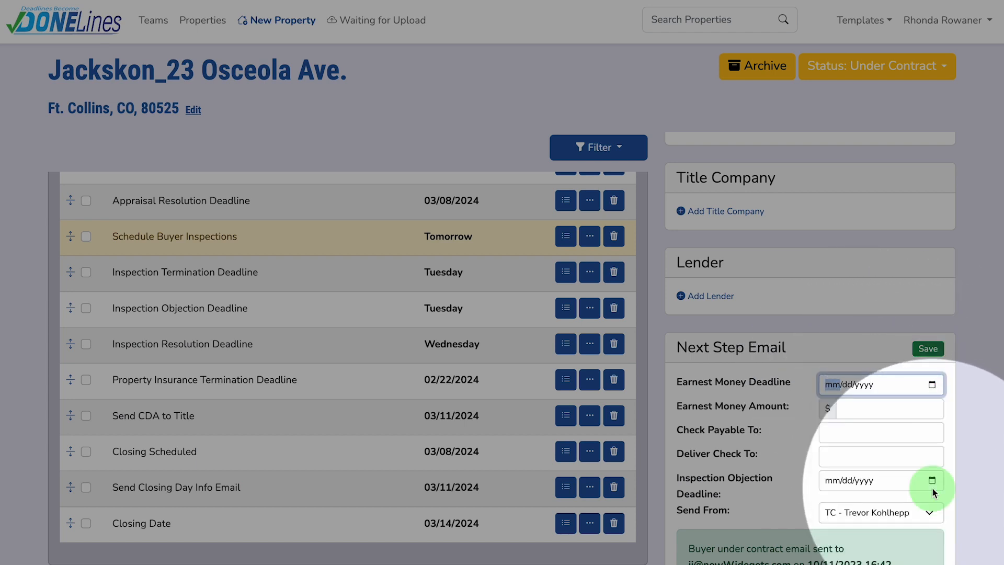
left_click(871, 410)
type("5000")
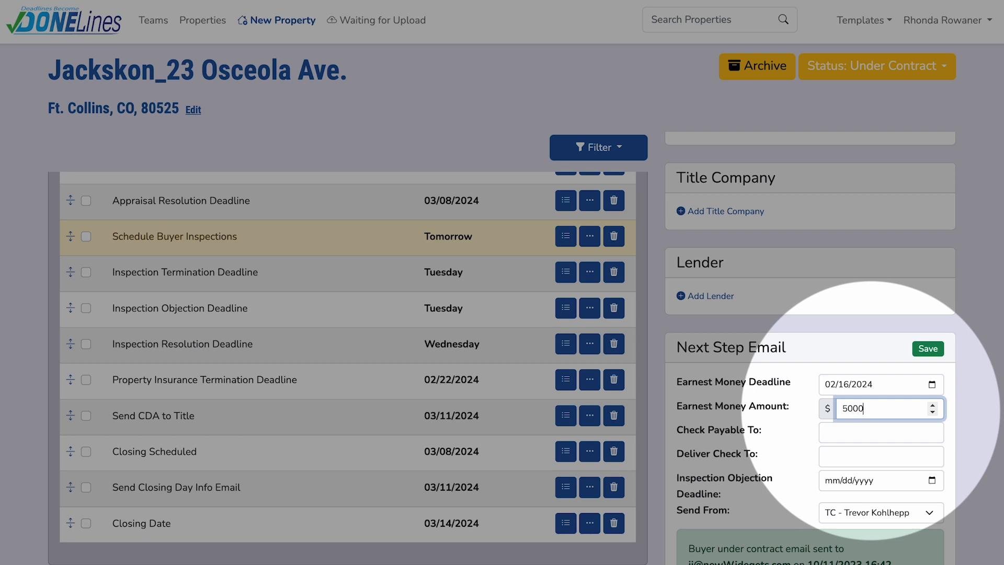
- Make the earnest money check payable to Title Company and enter the delivery address for the check
left_click(866, 430)
type("T")
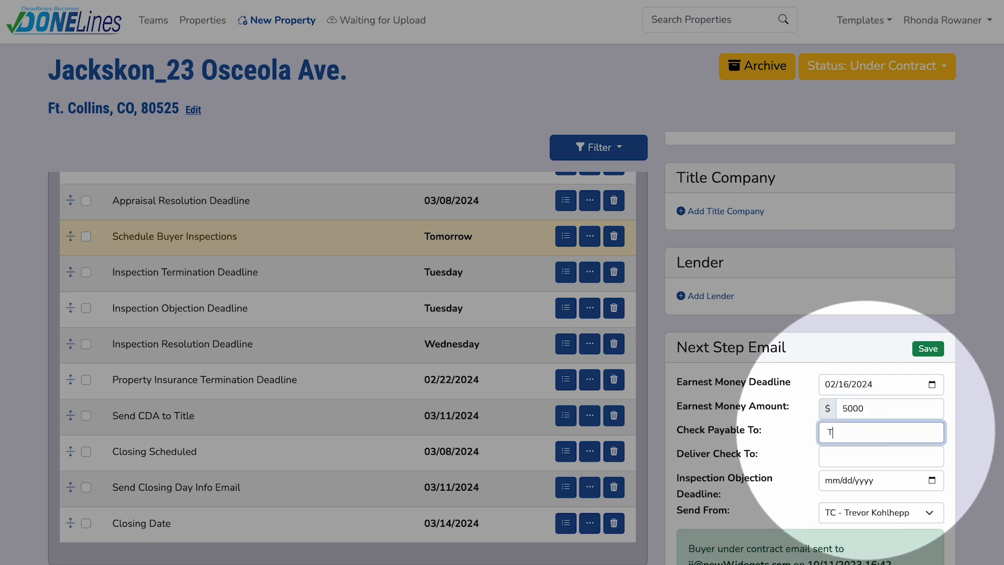
type("itle Company")
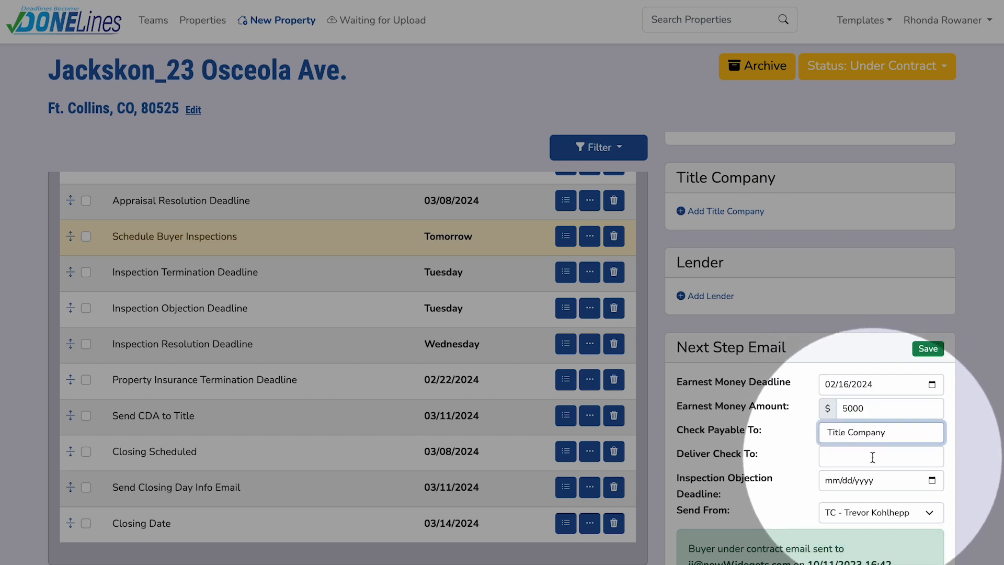
left_click(872, 457)
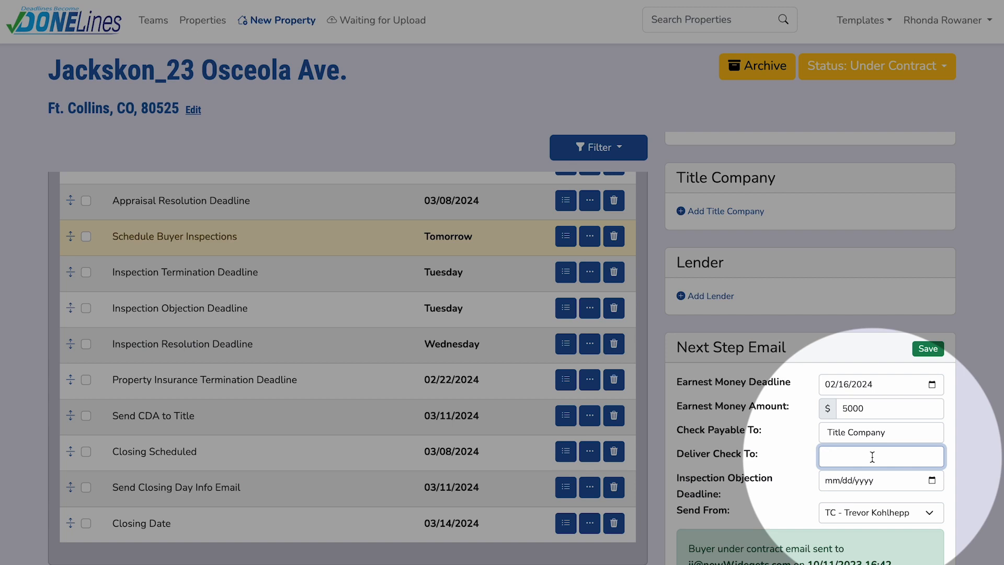
type("123 Main Street, Arvada, CO 80005")
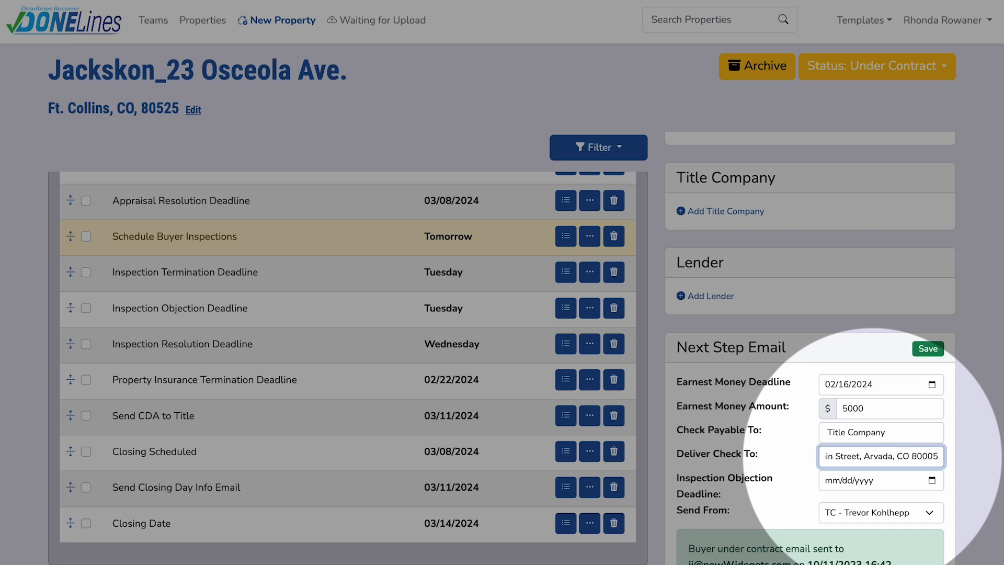
- Set the inspection objection deadline to 02/20/2024, keep the current TC as the sender, and save the Next Step Email details
left_click(932, 480)
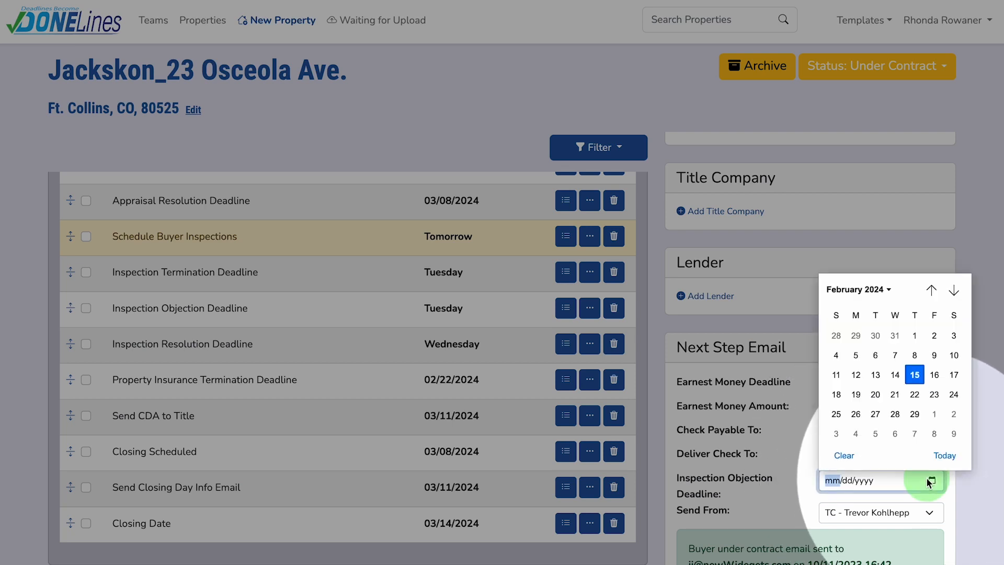
left_click(877, 395)
scroll(897, 451, "down", 1)
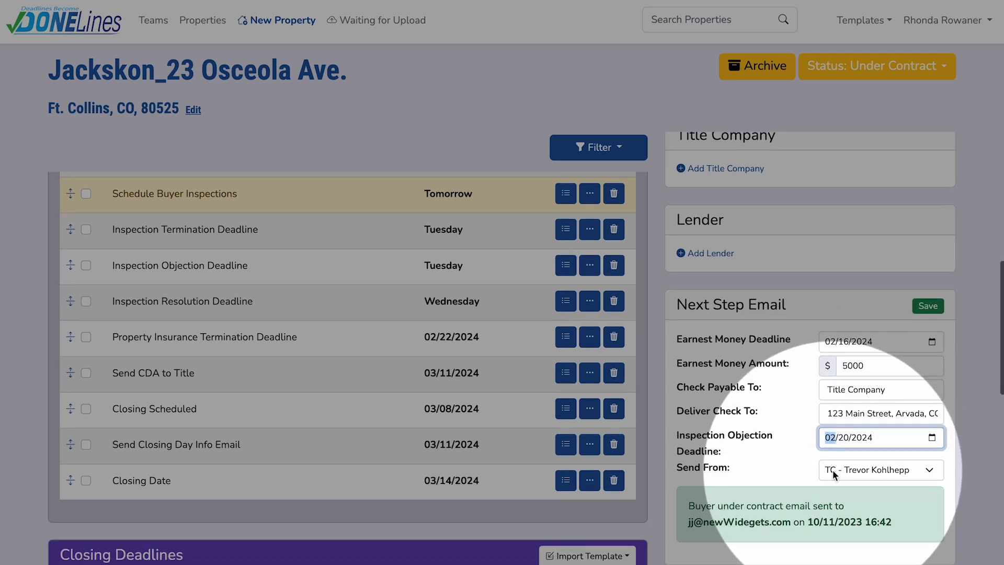
left_click(865, 471)
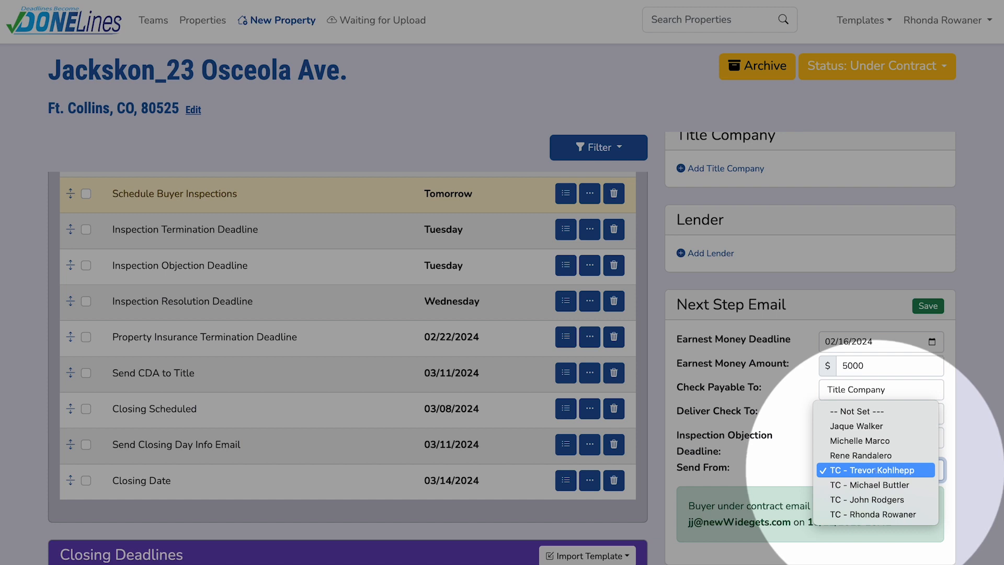
left_click(876, 471)
scroll(894, 347, "down", 1)
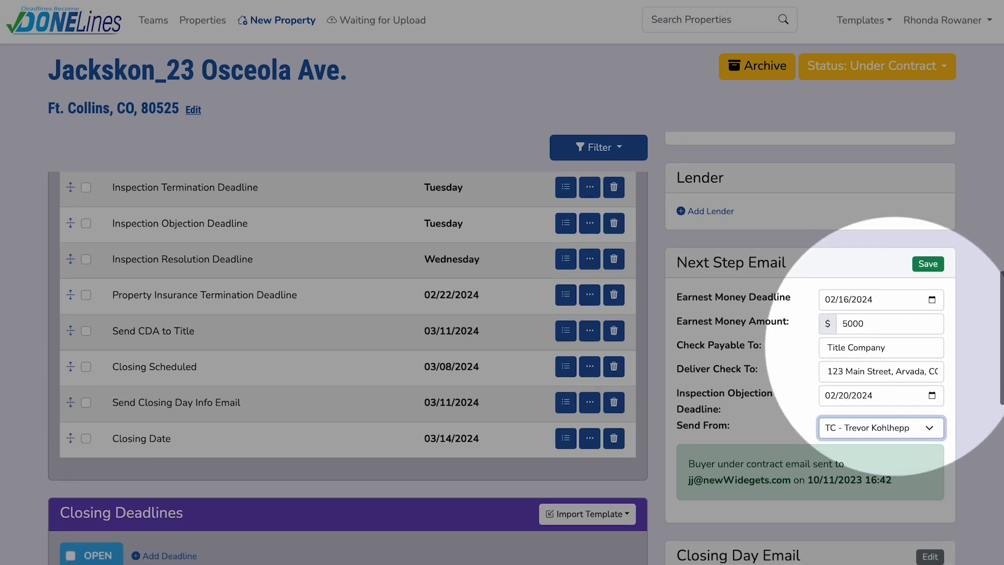
left_click(923, 270)
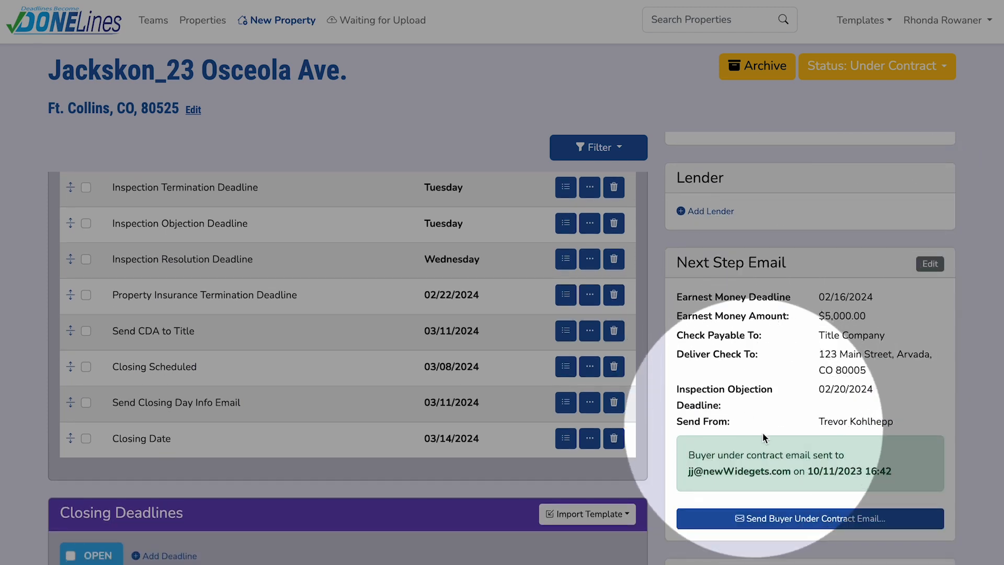
- Preview the buyer under contract email, review its earnest money, inspection and insurance sections, and close the preview without resending it
scroll(782, 435, "down", 1)
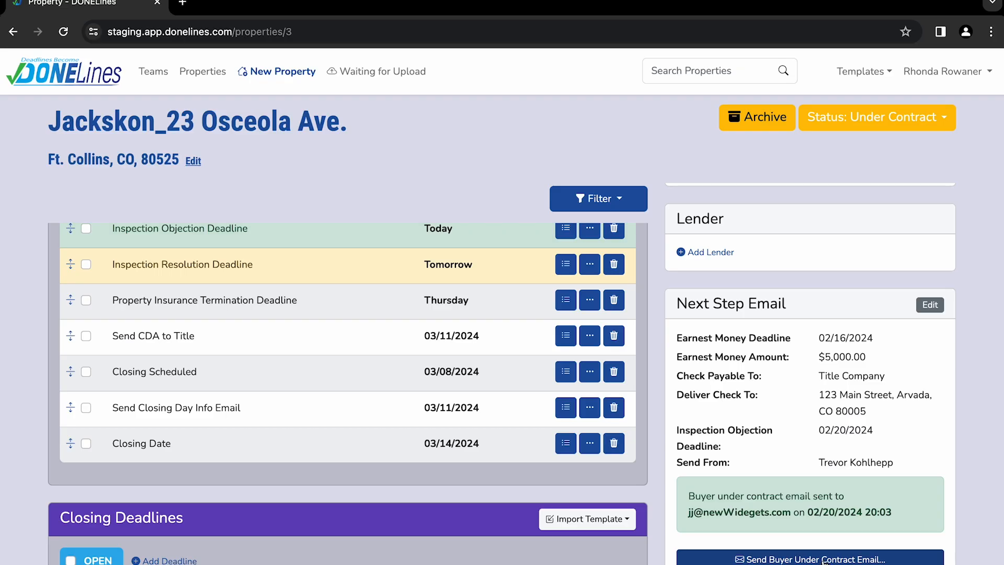
left_click(824, 559)
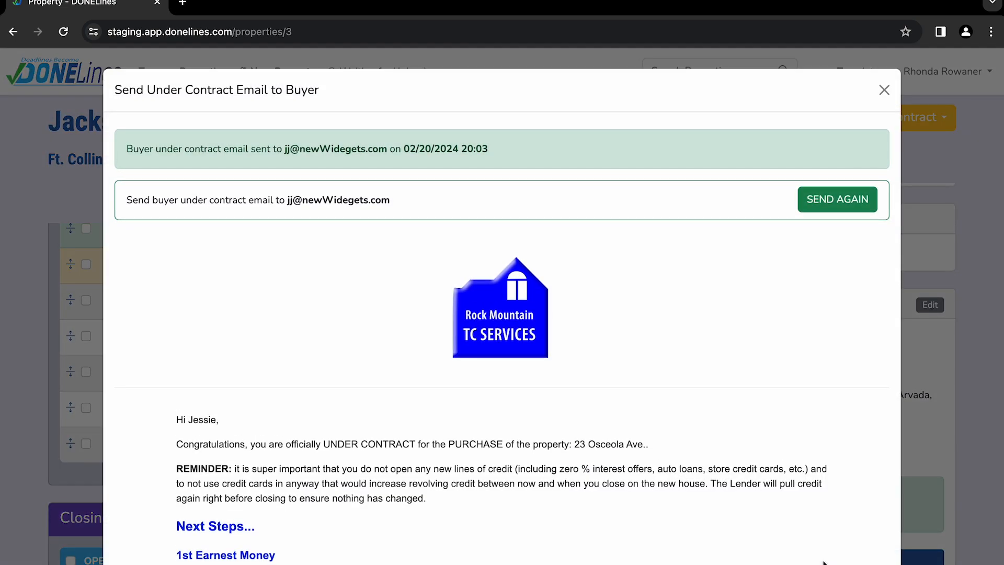
scroll(824, 563, "down", 4)
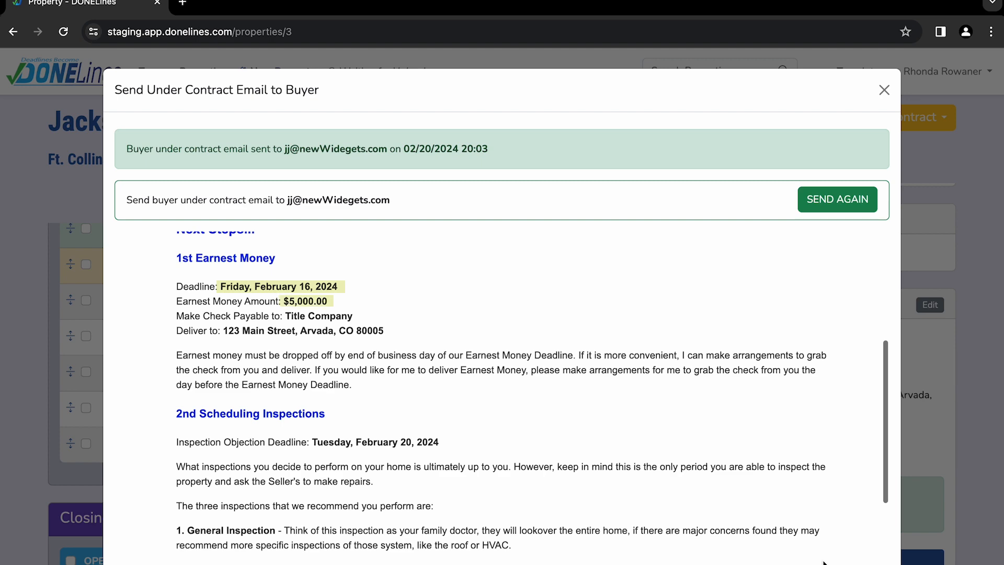
scroll(824, 563, "down", 6)
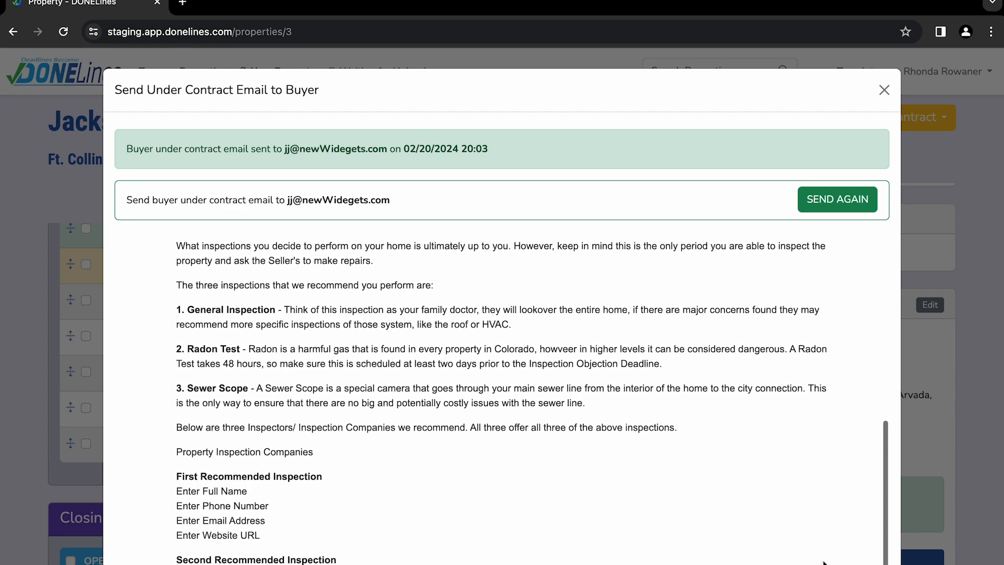
scroll(824, 563, "down", 7)
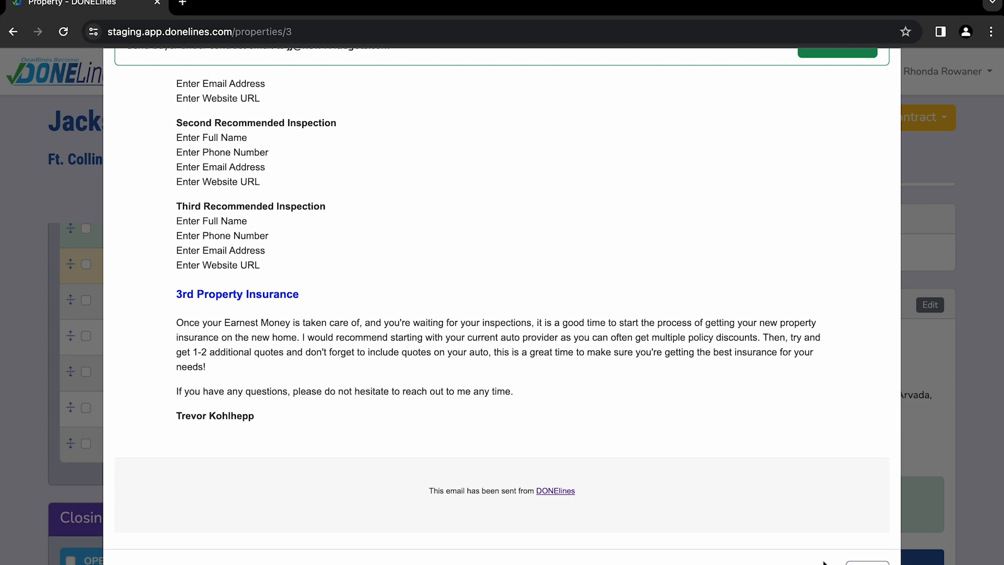
scroll(824, 563, "up", 3)
scroll(825, 563, "up", 15)
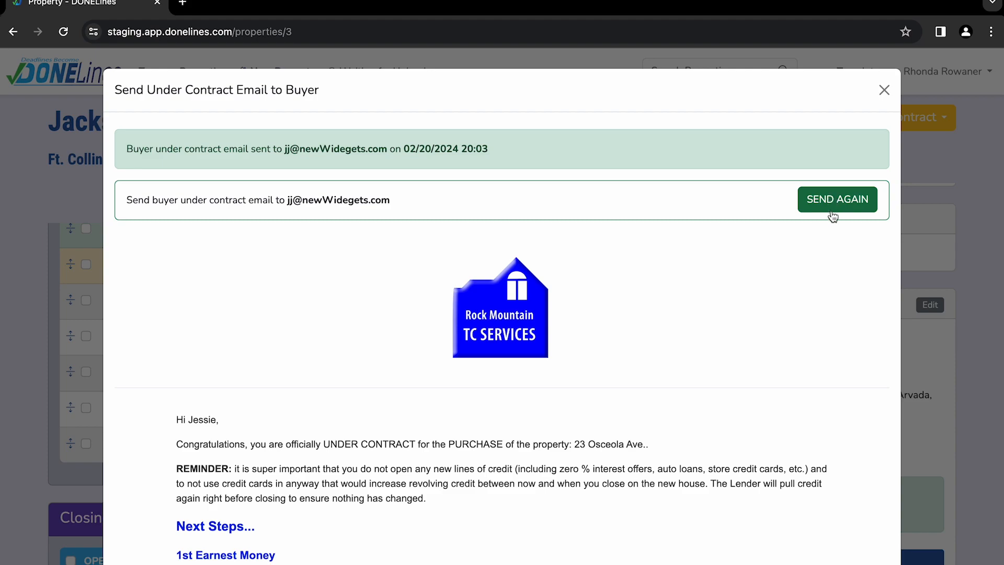
scroll(829, 346, "down", 15)
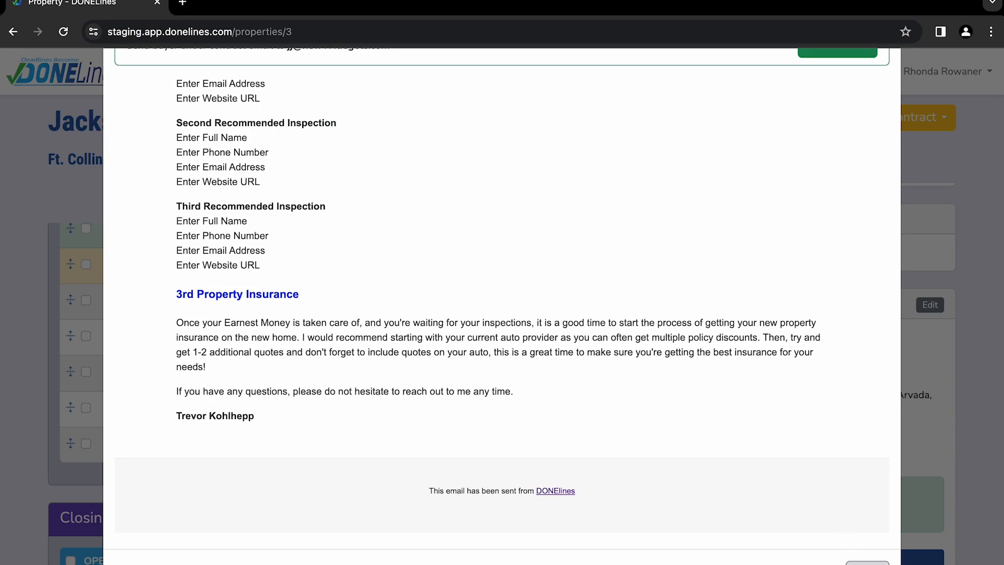
left_click(866, 526)
scroll(535, 346, "up", 20)
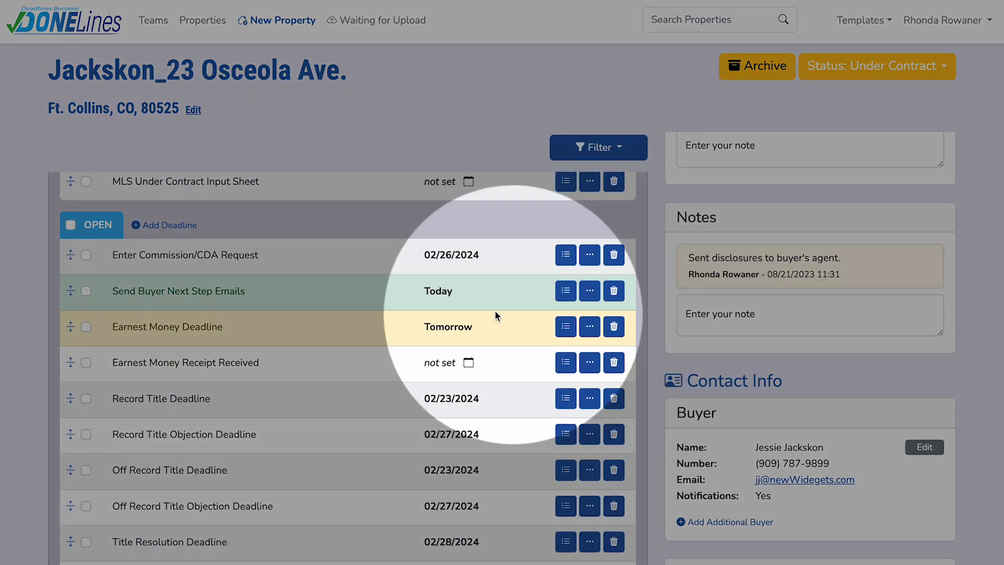
left_click(565, 290)
left_click(589, 428)
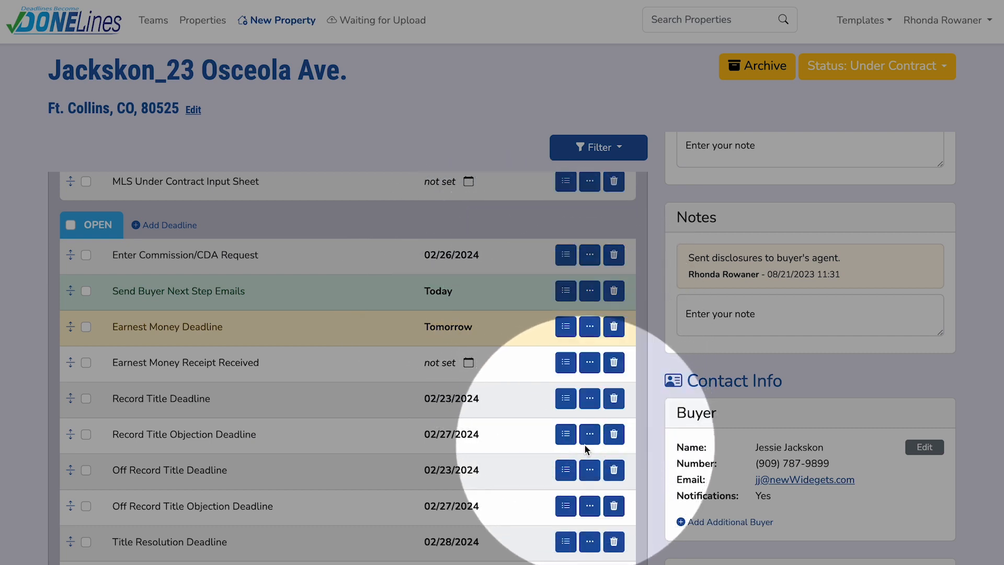
- Open the Closing Day Email details for editing and enter the full address of the closing location
scroll(586, 449, "down", 10)
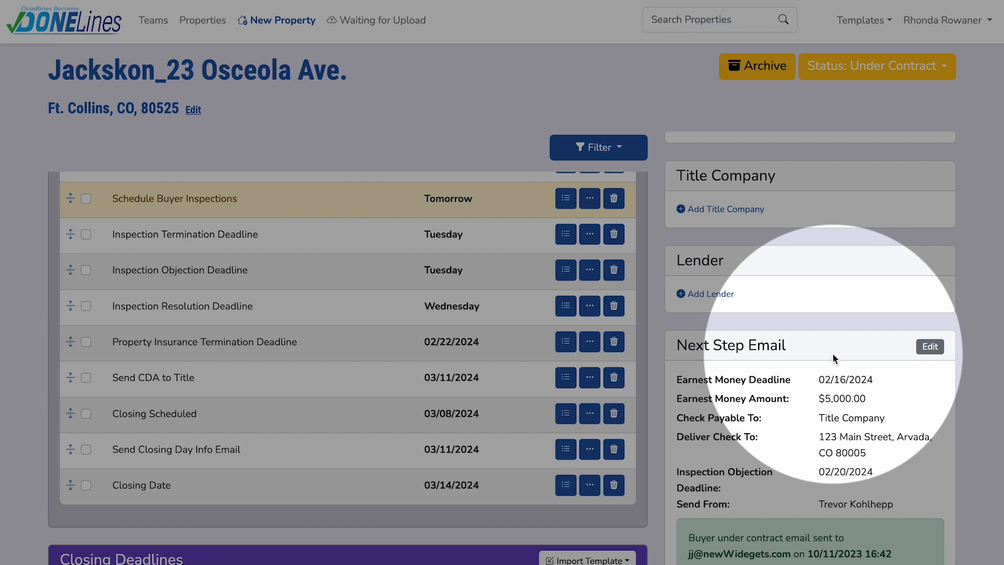
scroll(833, 353, "down", 5)
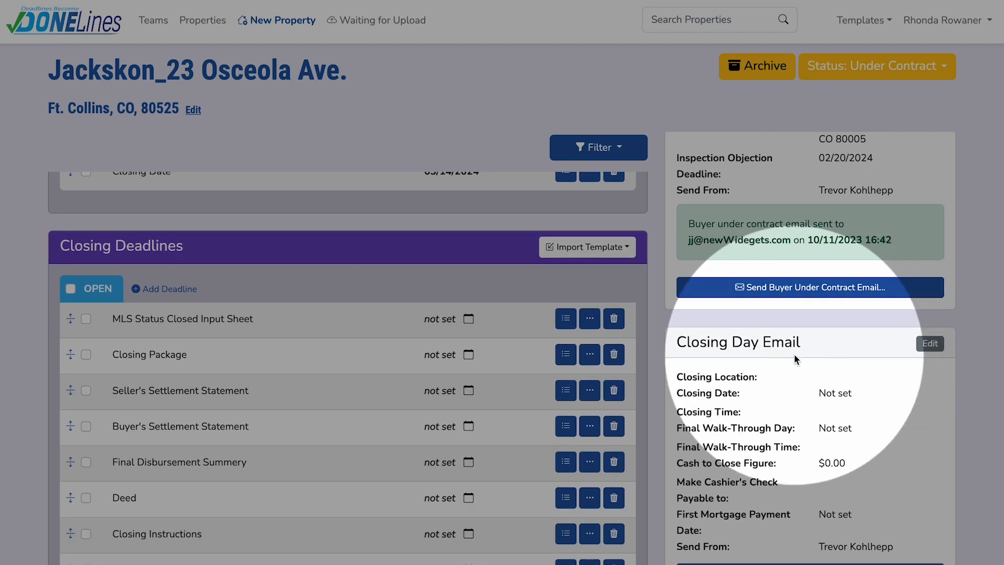
left_click(926, 345)
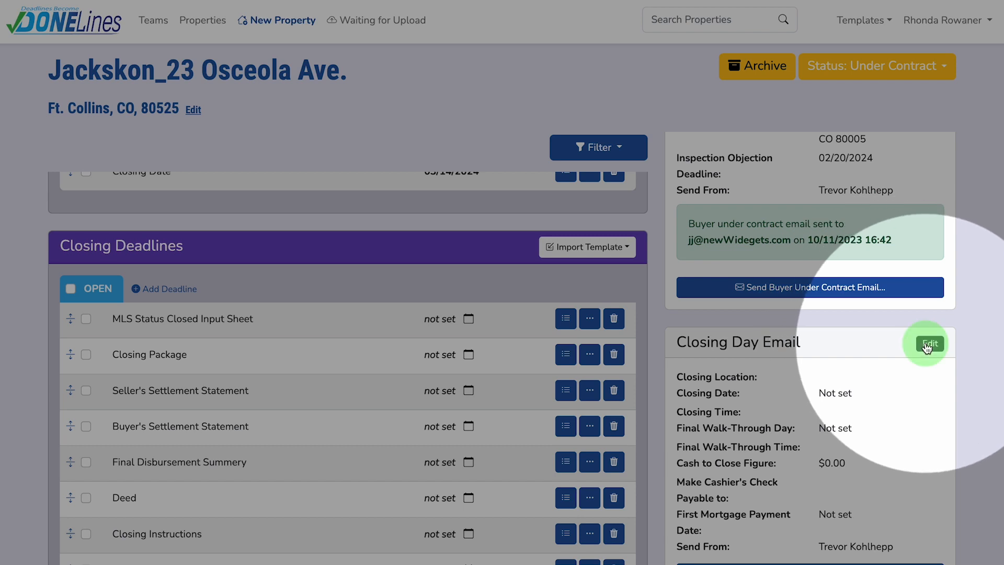
left_click(840, 385)
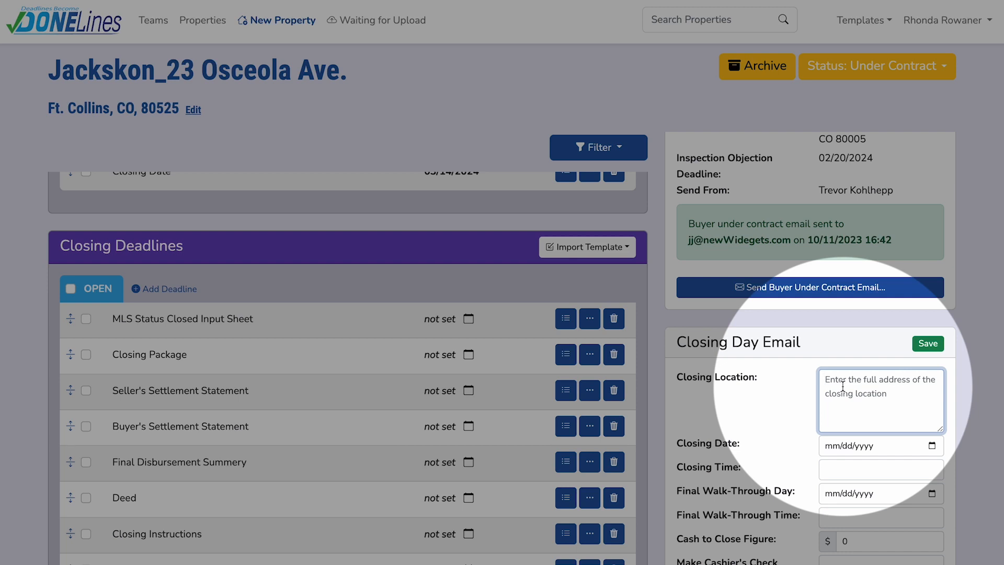
type("123 Main Street")
key("Return")
type("Denver, CO ")
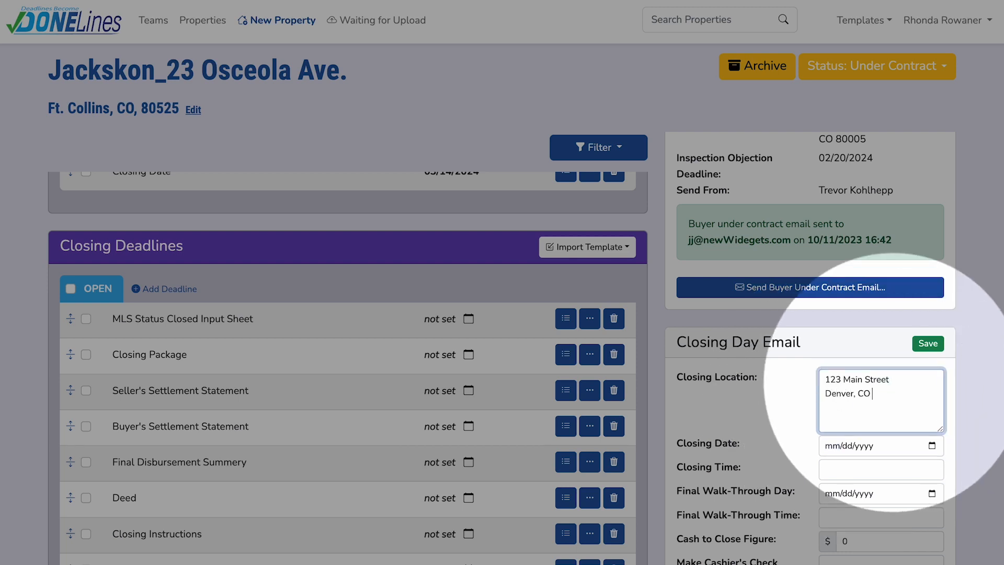
type("80211")
- Set the closing date to 03/14/2024 and the closing time to 10:00am in the Closing Day Email details
scroll(502, 314, "down", 1)
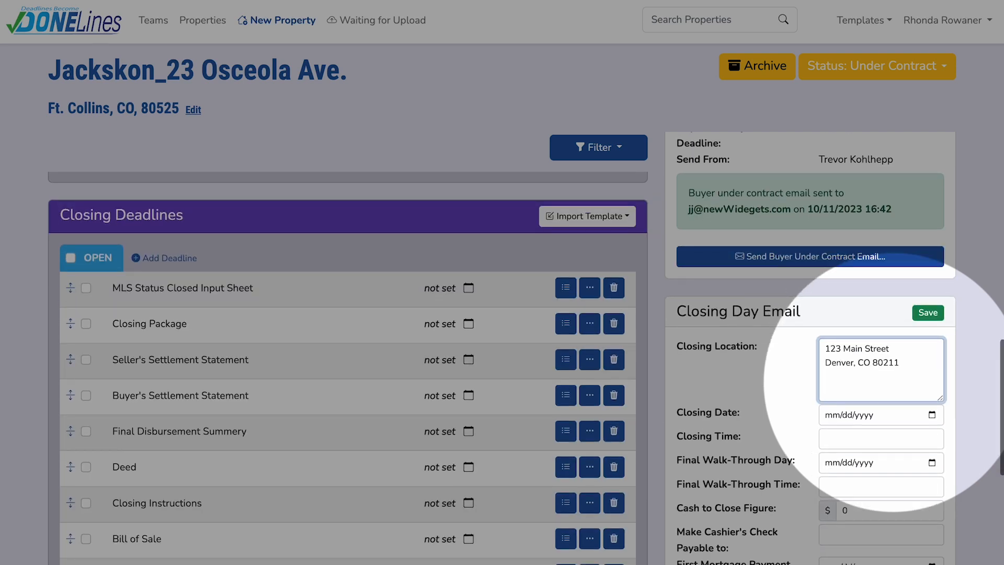
left_click(932, 415)
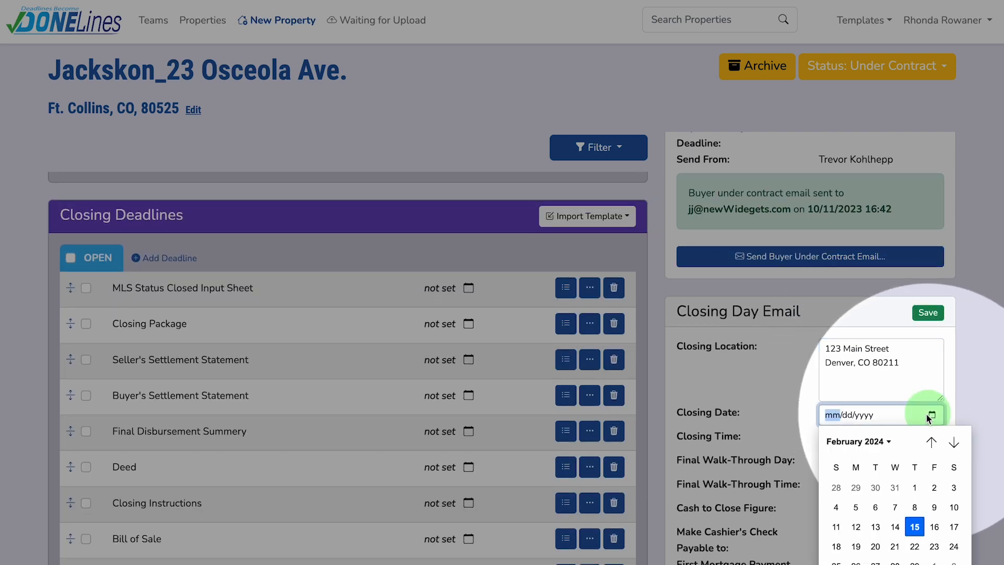
left_click(954, 442)
left_click(915, 527)
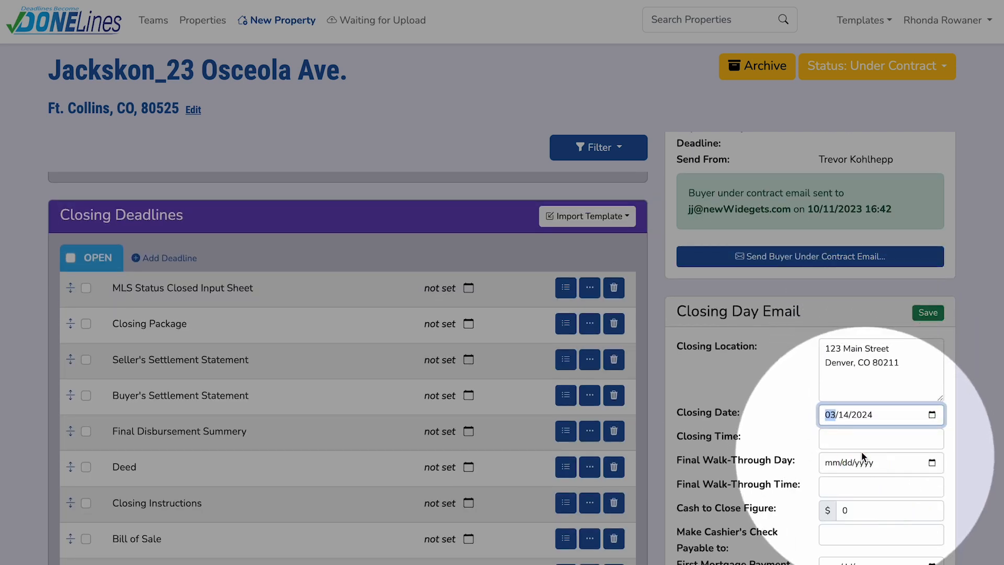
left_click(837, 440)
type("10:00")
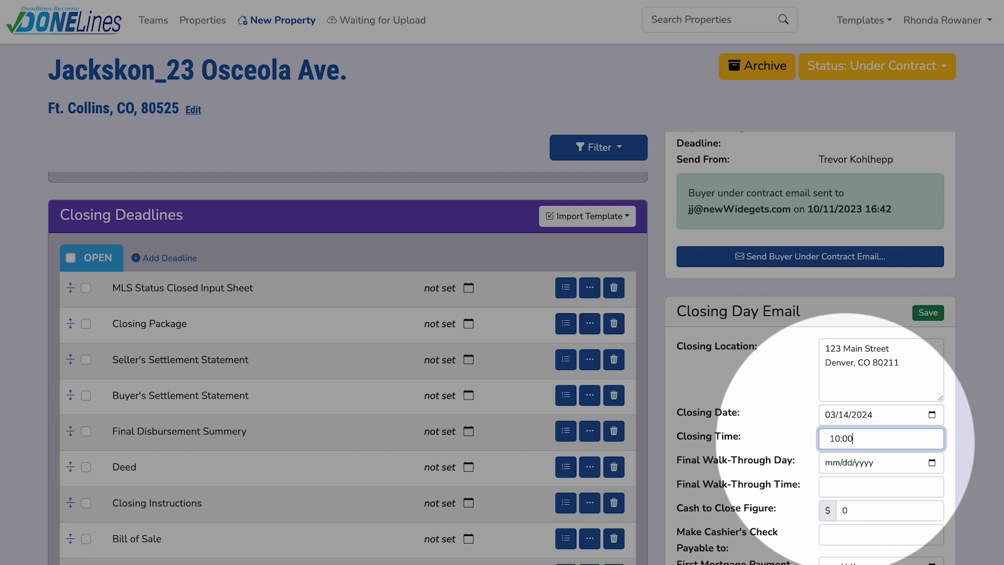
type("am")
- Set the final walk-through day to 03/13/2024 and the final walk-through time to 6:00pm
scroll(904, 442, "down", 1)
left_click(932, 433)
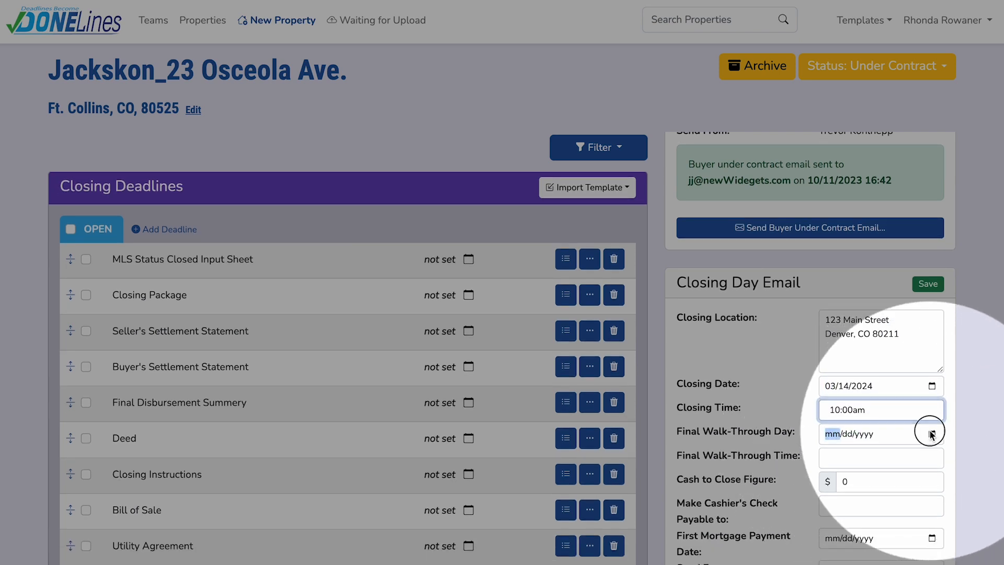
left_click(954, 243)
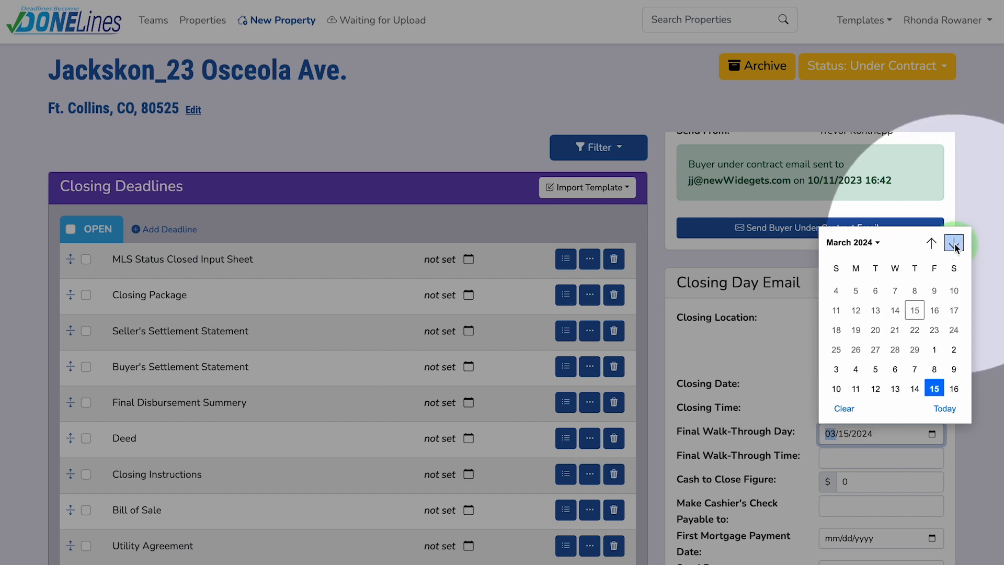
left_click(896, 329)
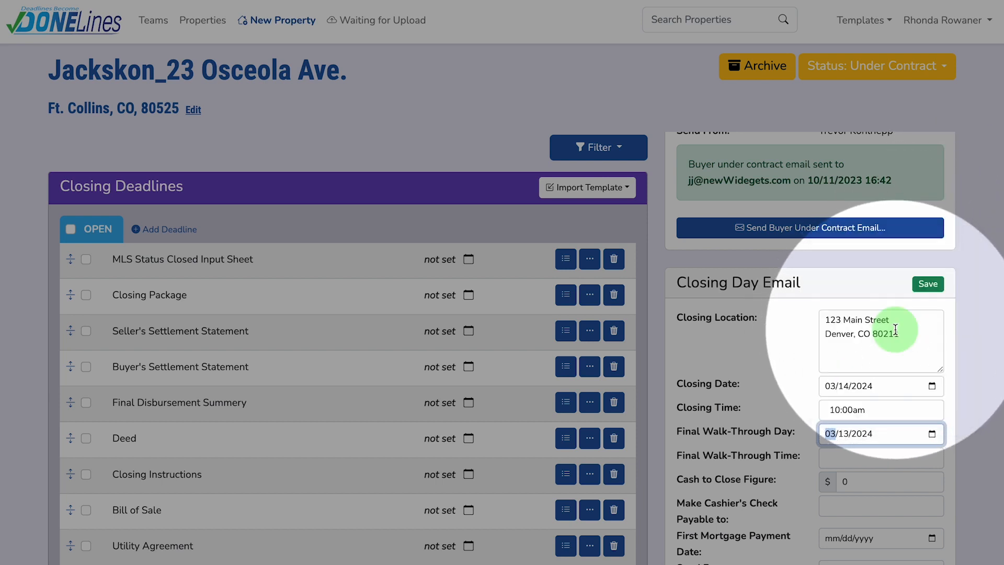
left_click(852, 459)
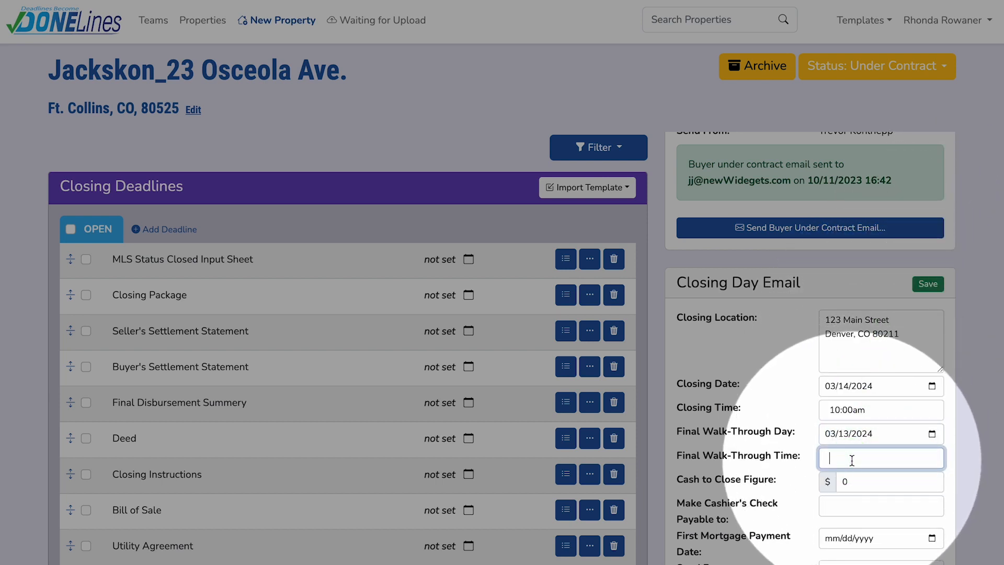
type("6:00pm")
- Set the cash to close figure to $34500 and make the cashier's check payable to Title Company, LLC
left_click(874, 482)
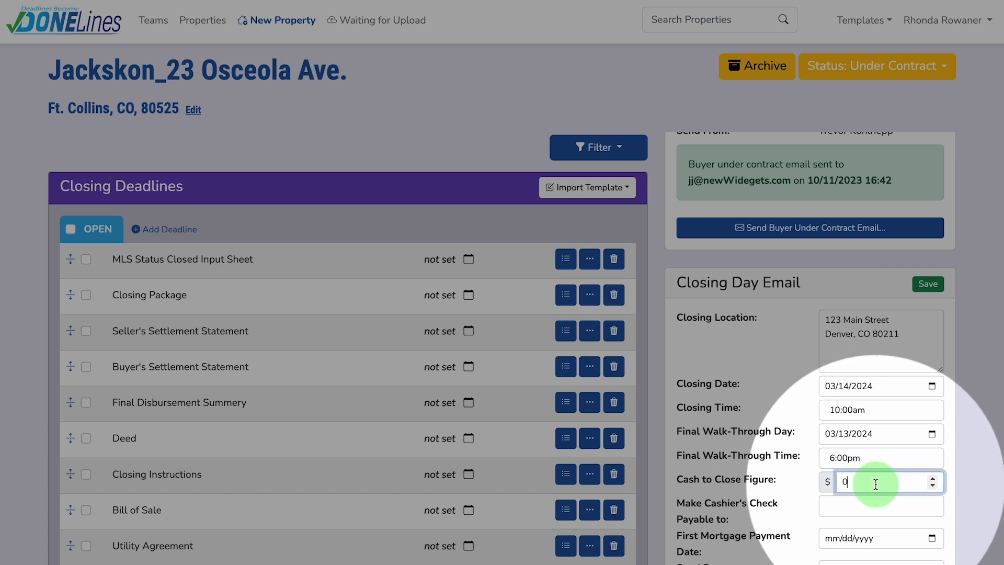
key("BackSpace")
type("345000")
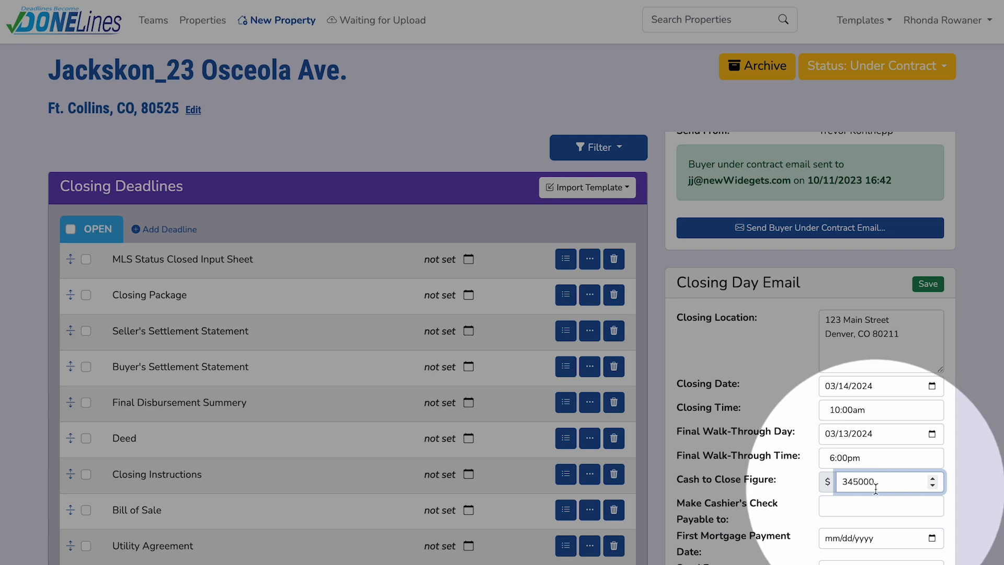
key("BackSpace")
left_click(854, 512)
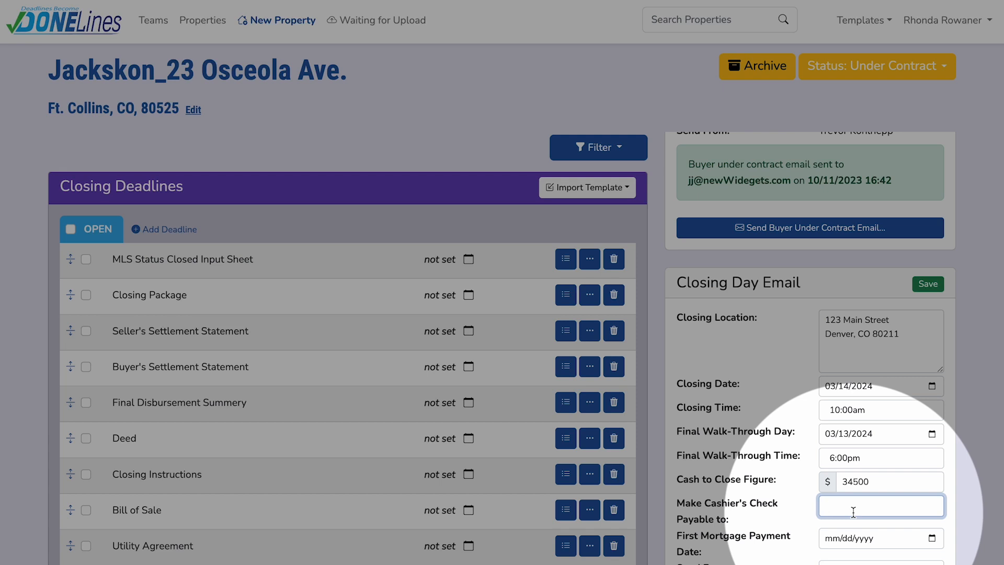
type("Title Company, LLC")
- Set the first mortgage payment date to 04/01/2024 in the Closing Day Email details
scroll(934, 503, "down", 1)
left_click(934, 503)
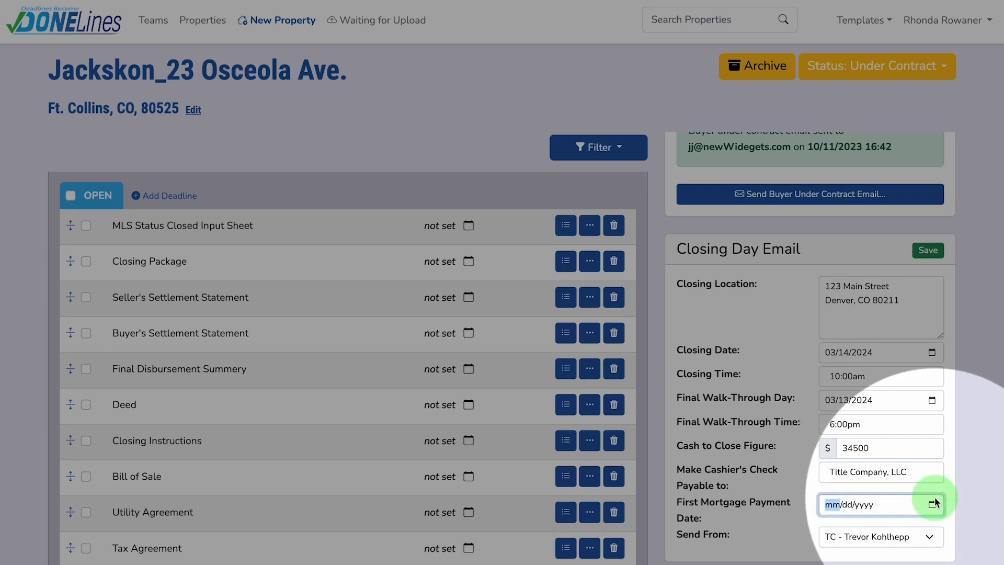
left_click(934, 504)
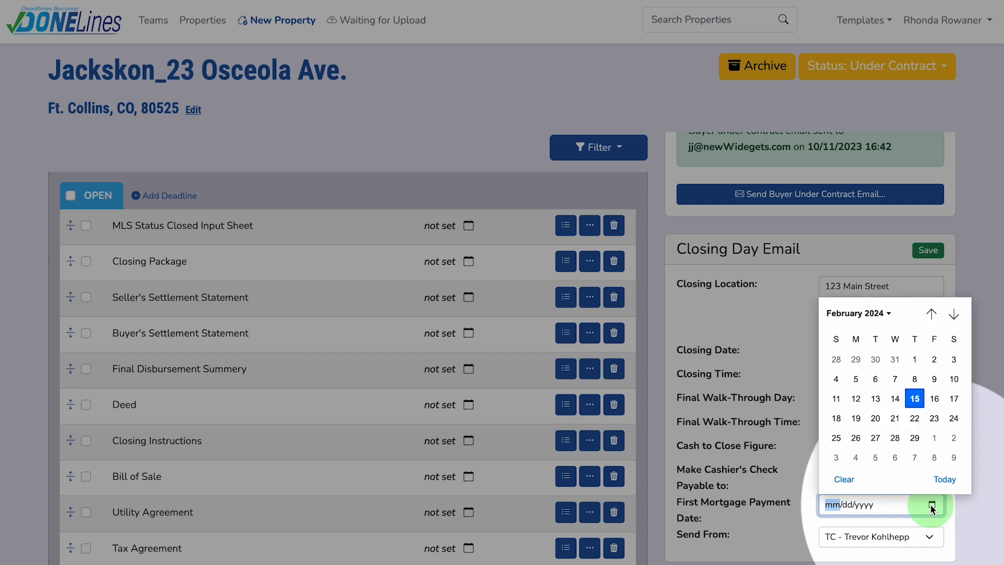
left_click(953, 313)
left_click(954, 312)
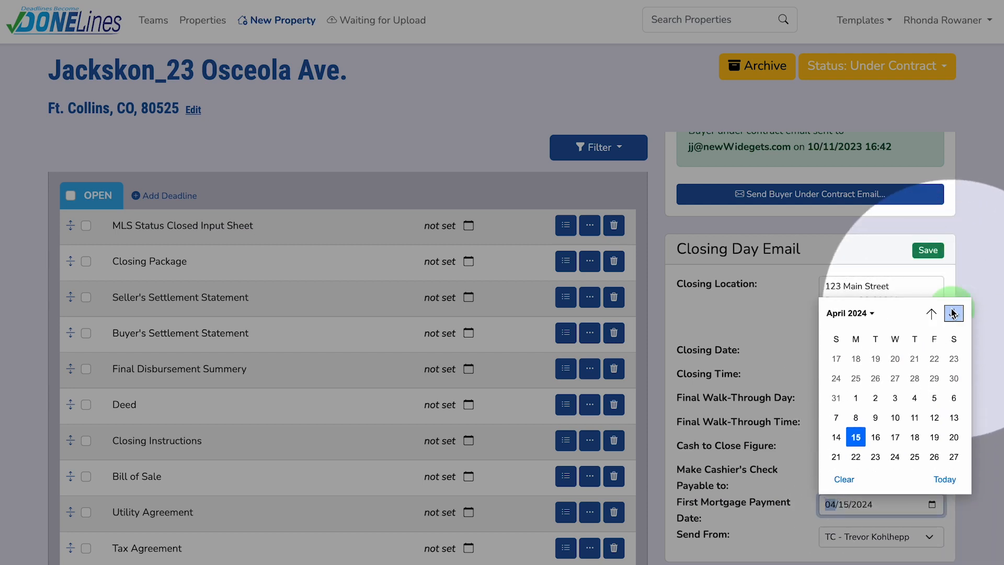
left_click(856, 359)
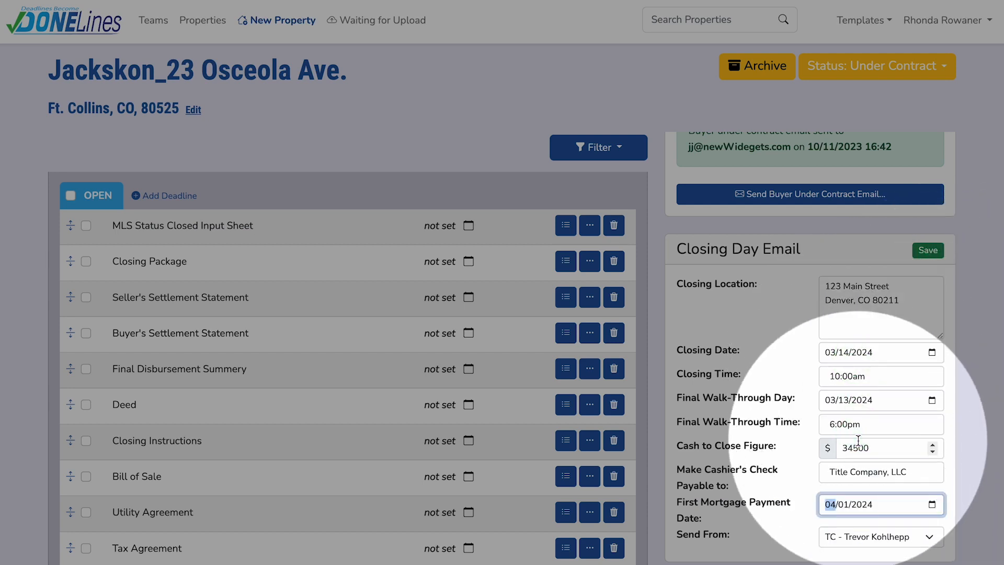
scroll(859, 442, "down", 1)
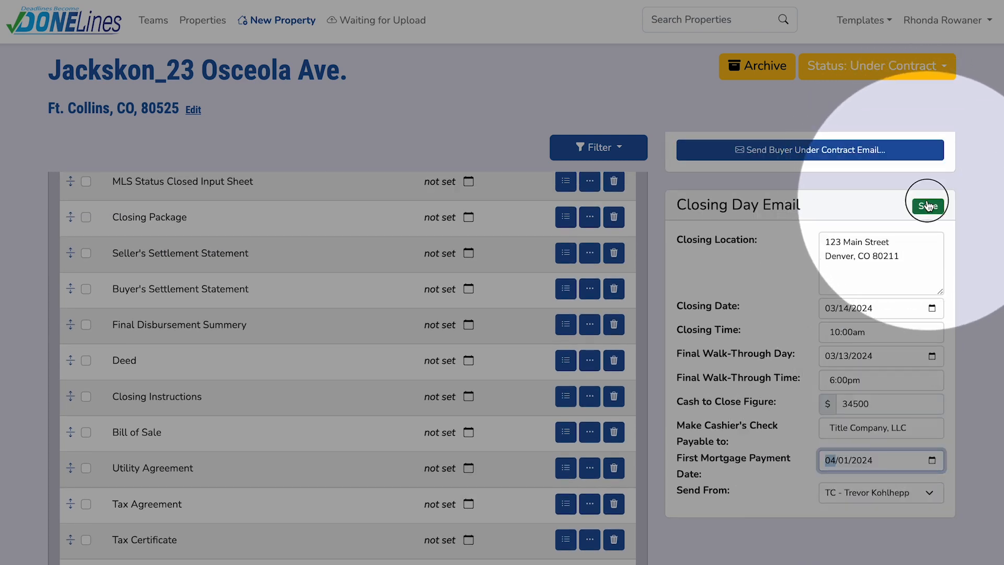
- Save the Closing Day Email details and preview the full closing email addressed to the buyer
left_click(923, 206)
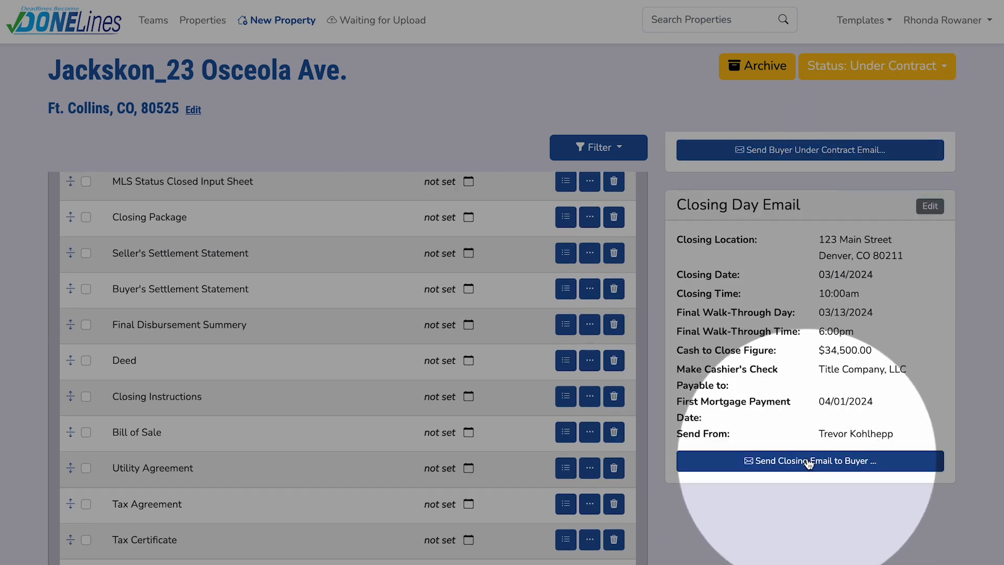
left_click(808, 462)
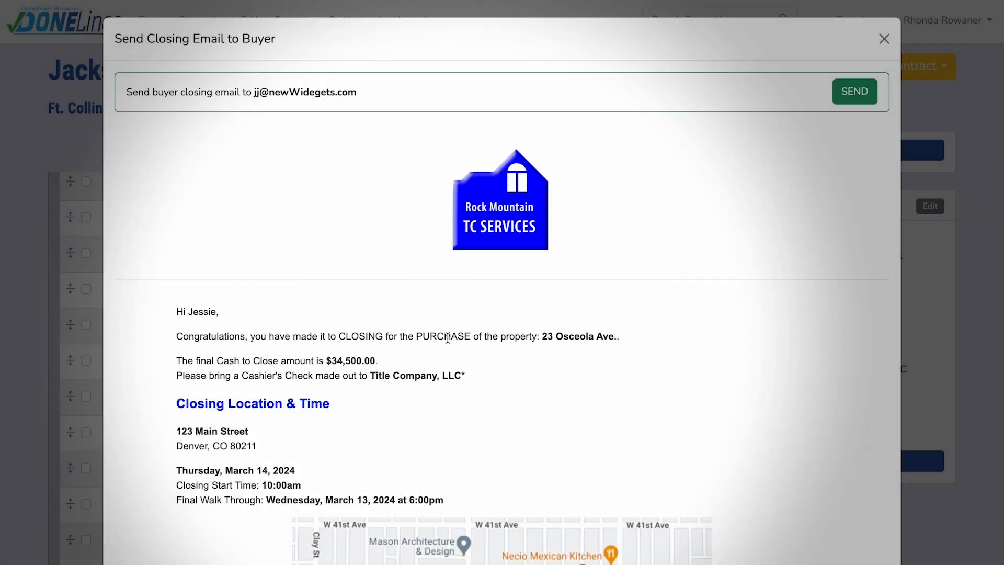
scroll(447, 337, "down", 2)
scroll(448, 340, "down", 6)
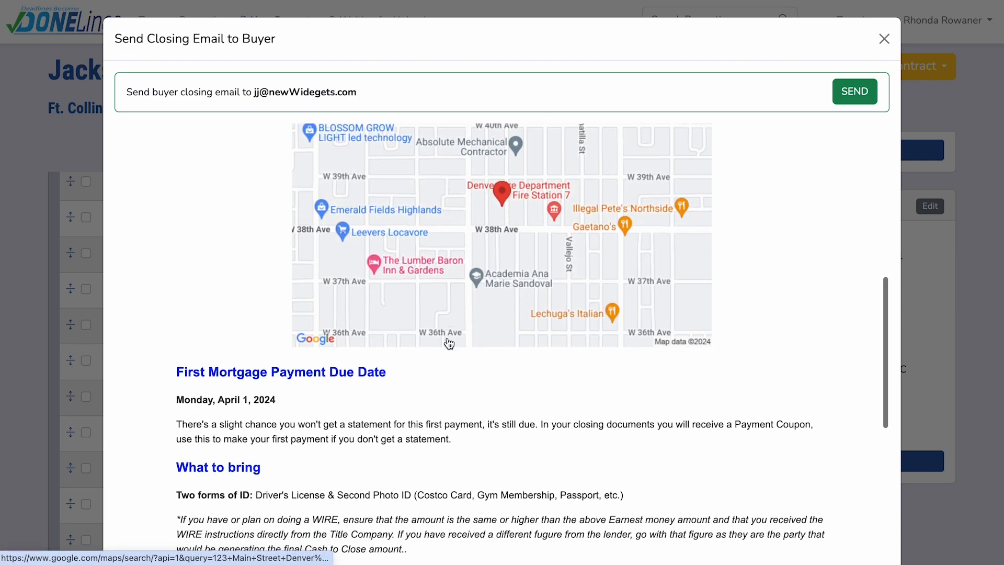
scroll(449, 343, "down", 5)
scroll(448, 343, "down", 5)
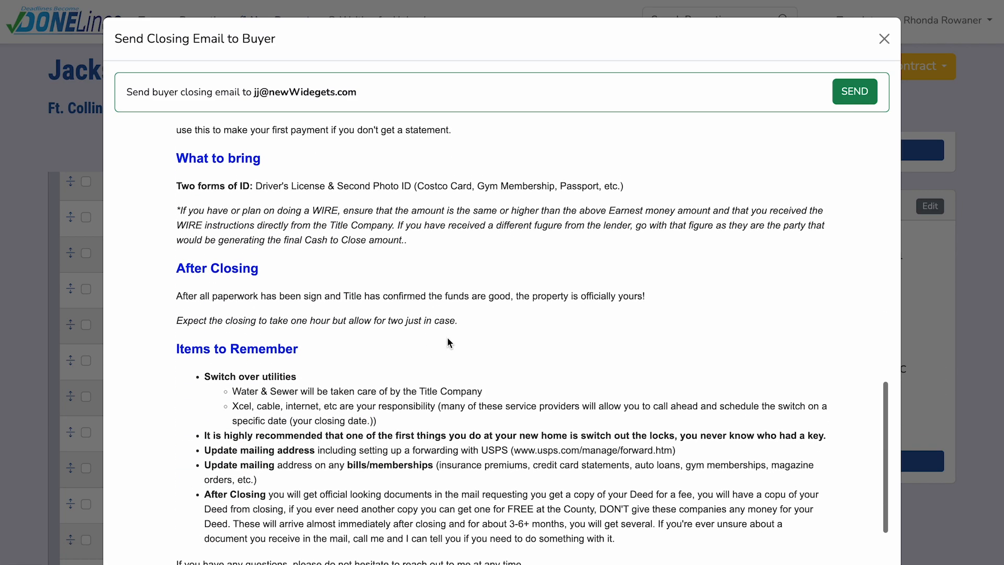
scroll(454, 330, "up", 5)
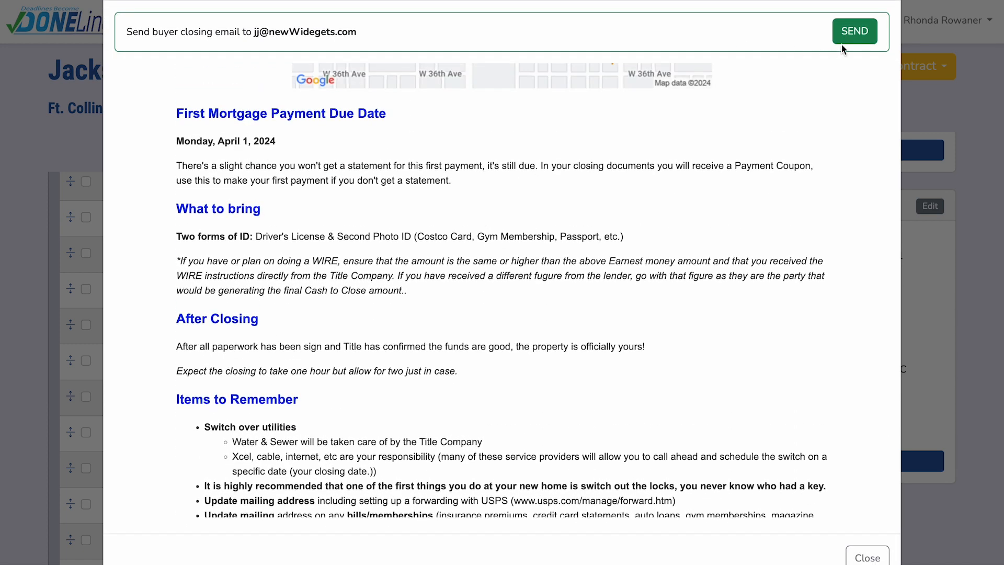
- Send the closing email to the buyer and return to the home dashboard with the transaction summary and due deadlines
left_click(844, 43)
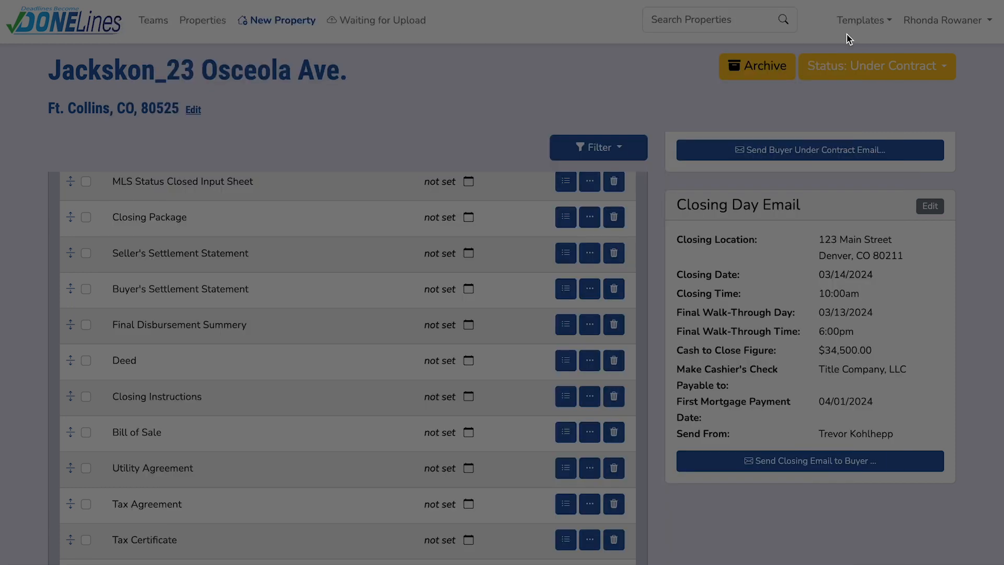
scroll(792, 281, "down", 8)
scroll(792, 282, "down", 20)
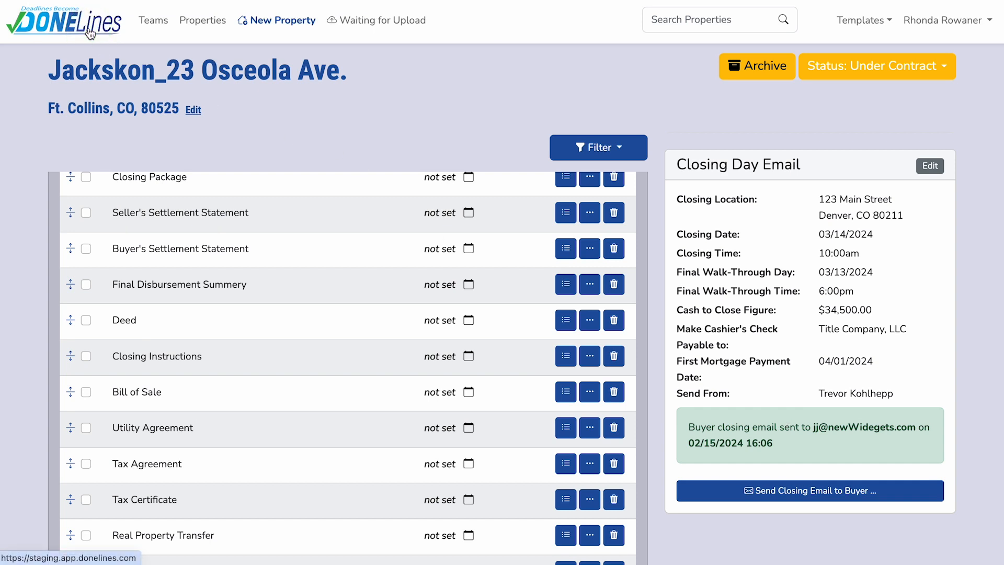
left_click(90, 34)
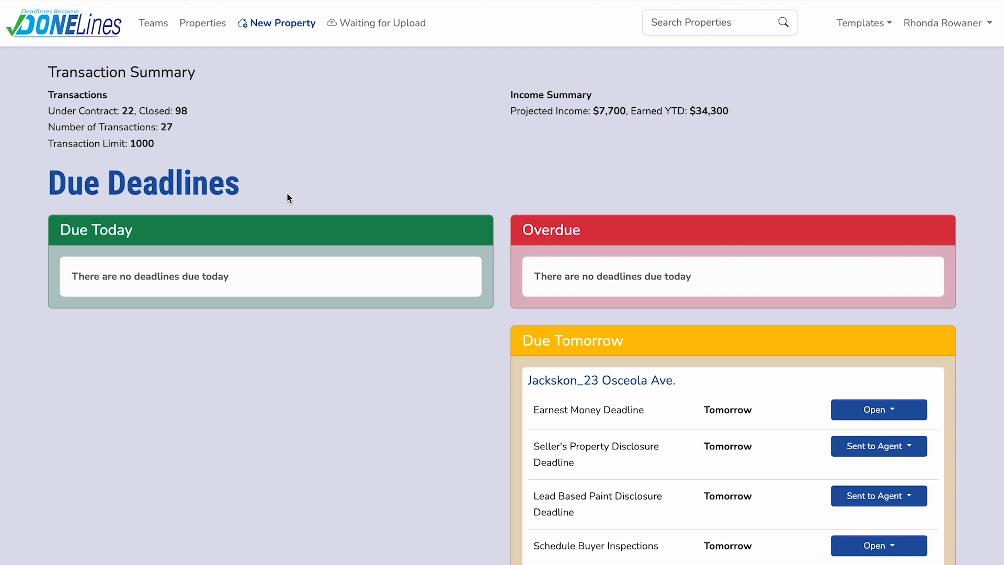